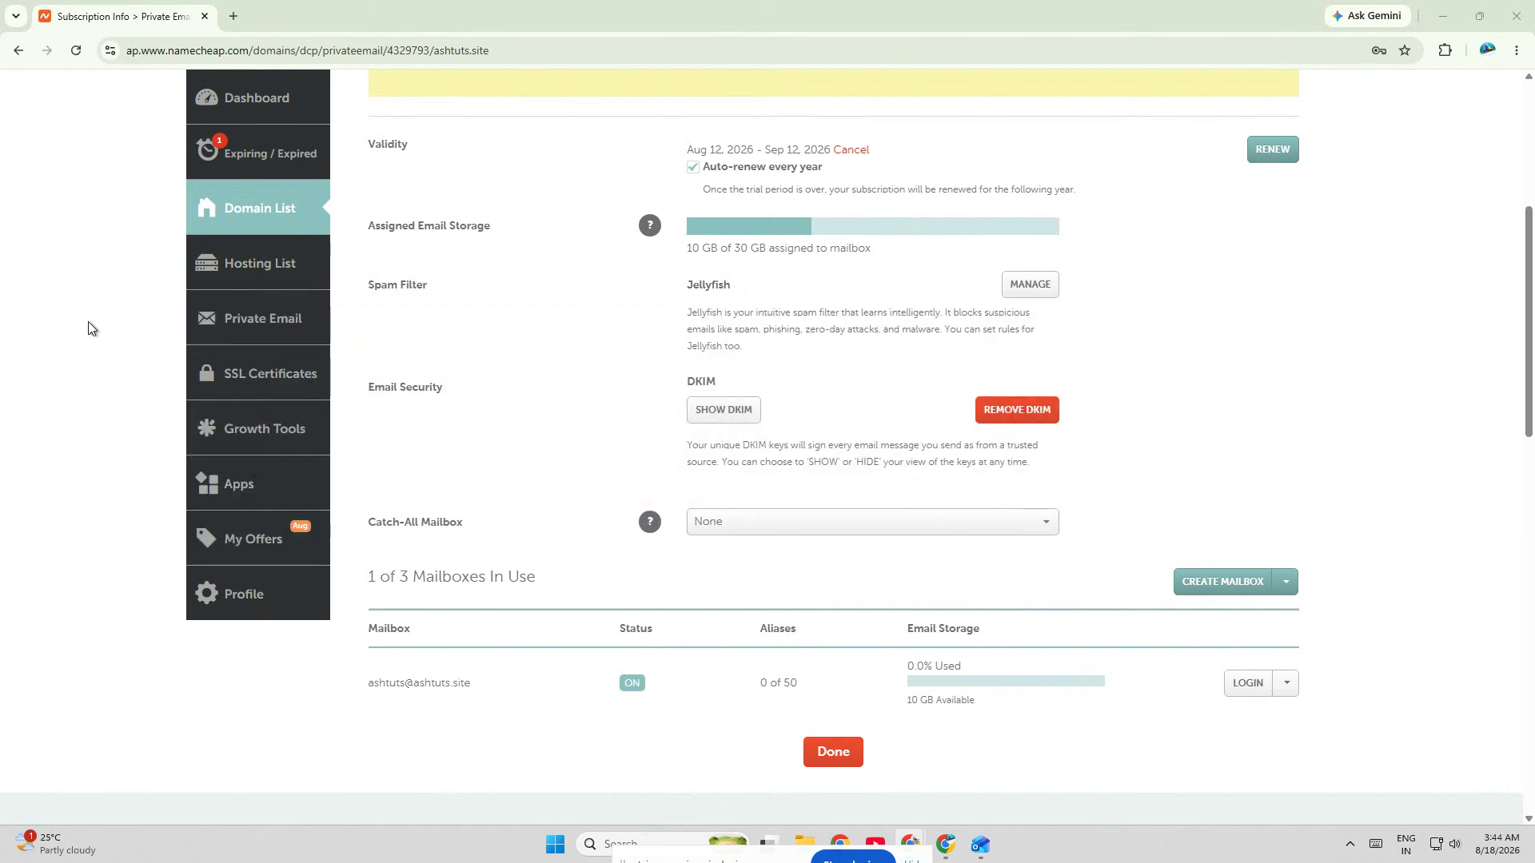
Switch to Outlook and start adding a new email account from the account settings
left_click(969, 849)
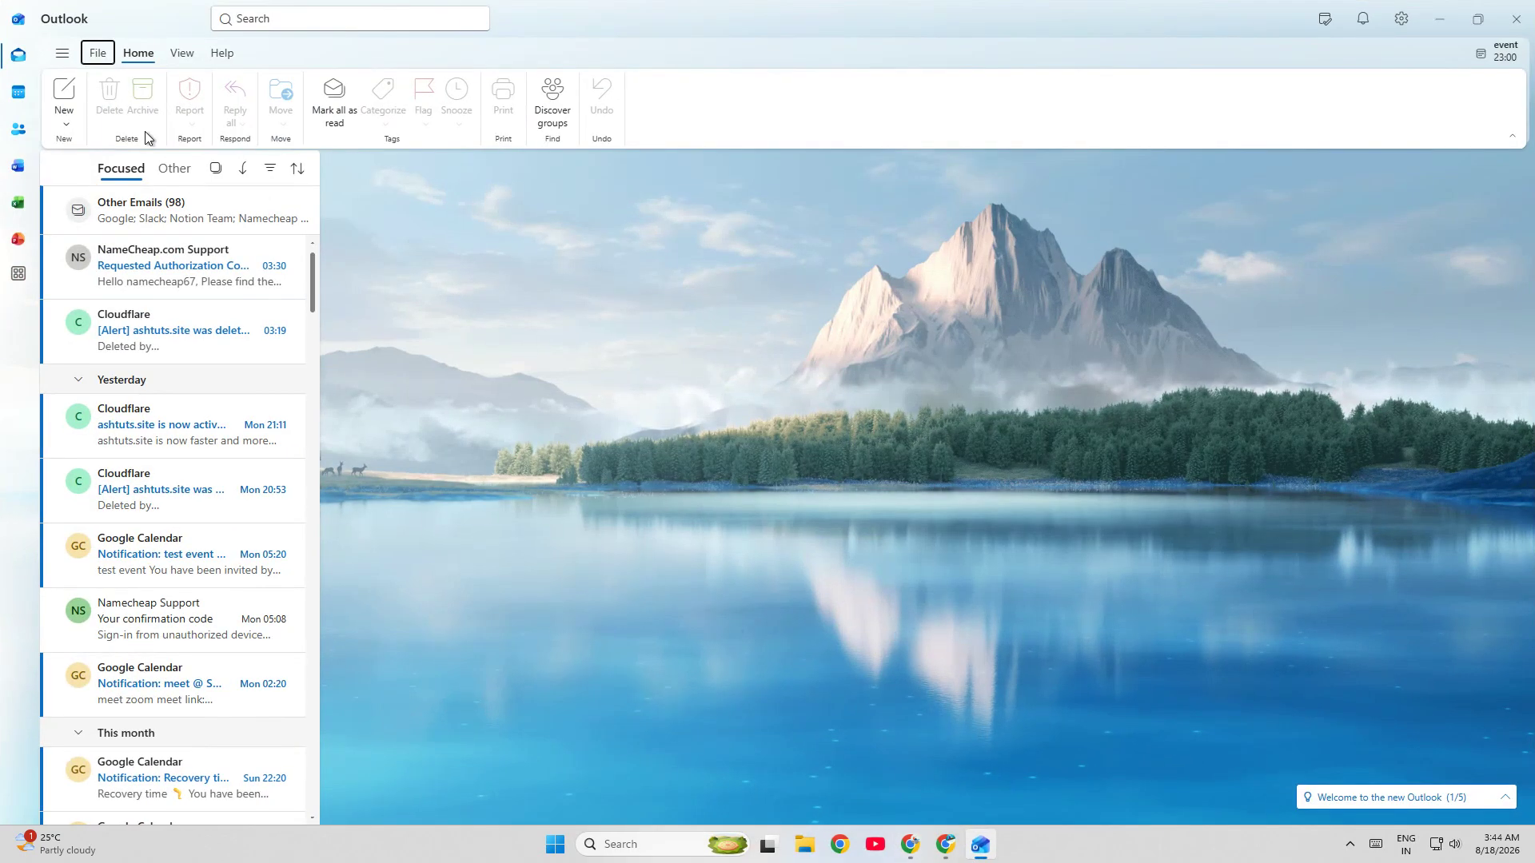
left_click(94, 57)
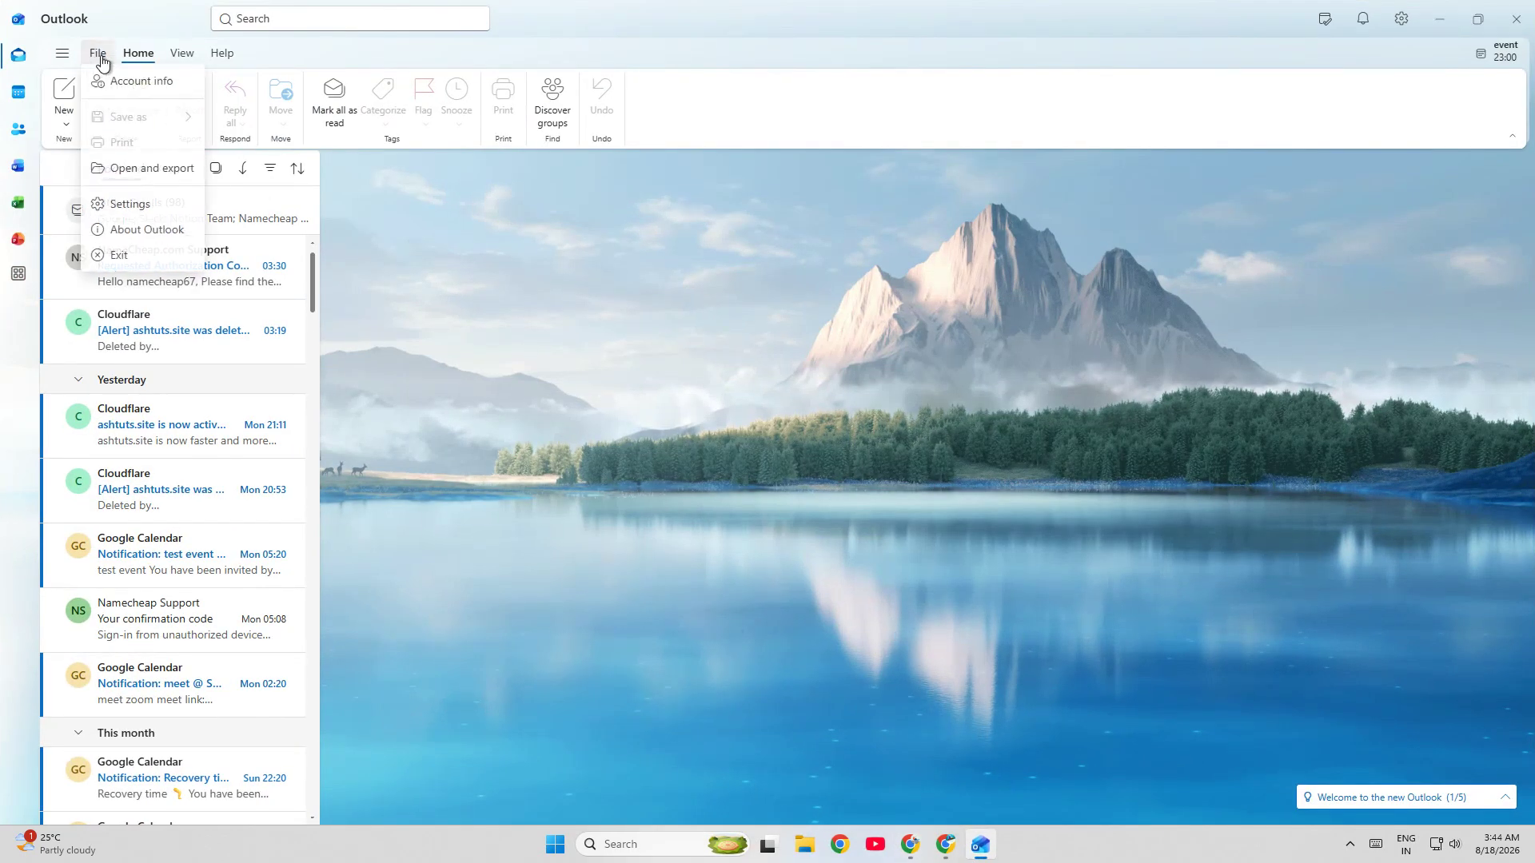
left_click(136, 97)
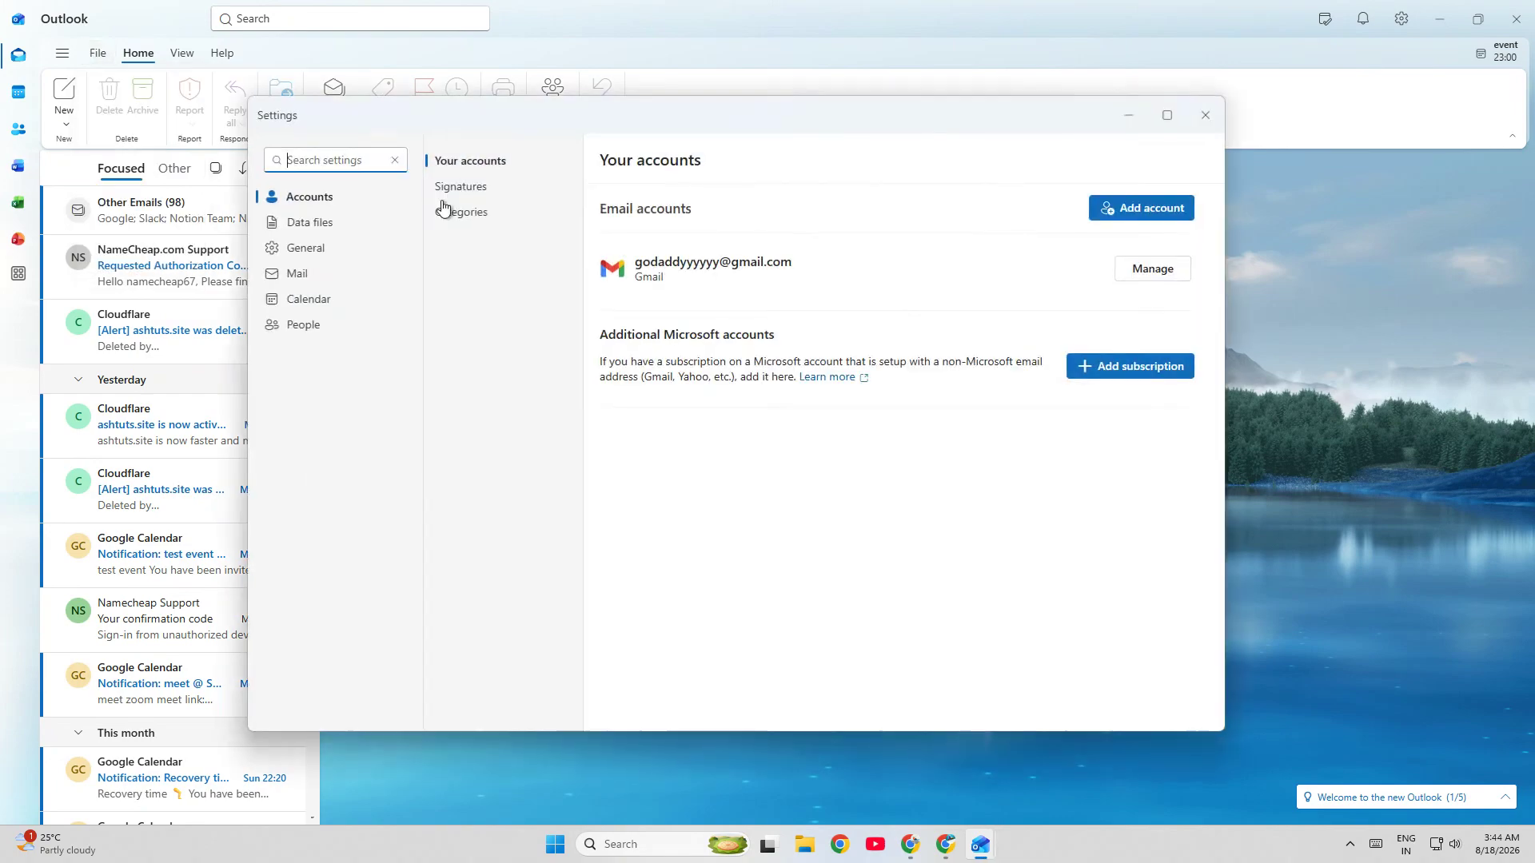
left_click(1141, 210)
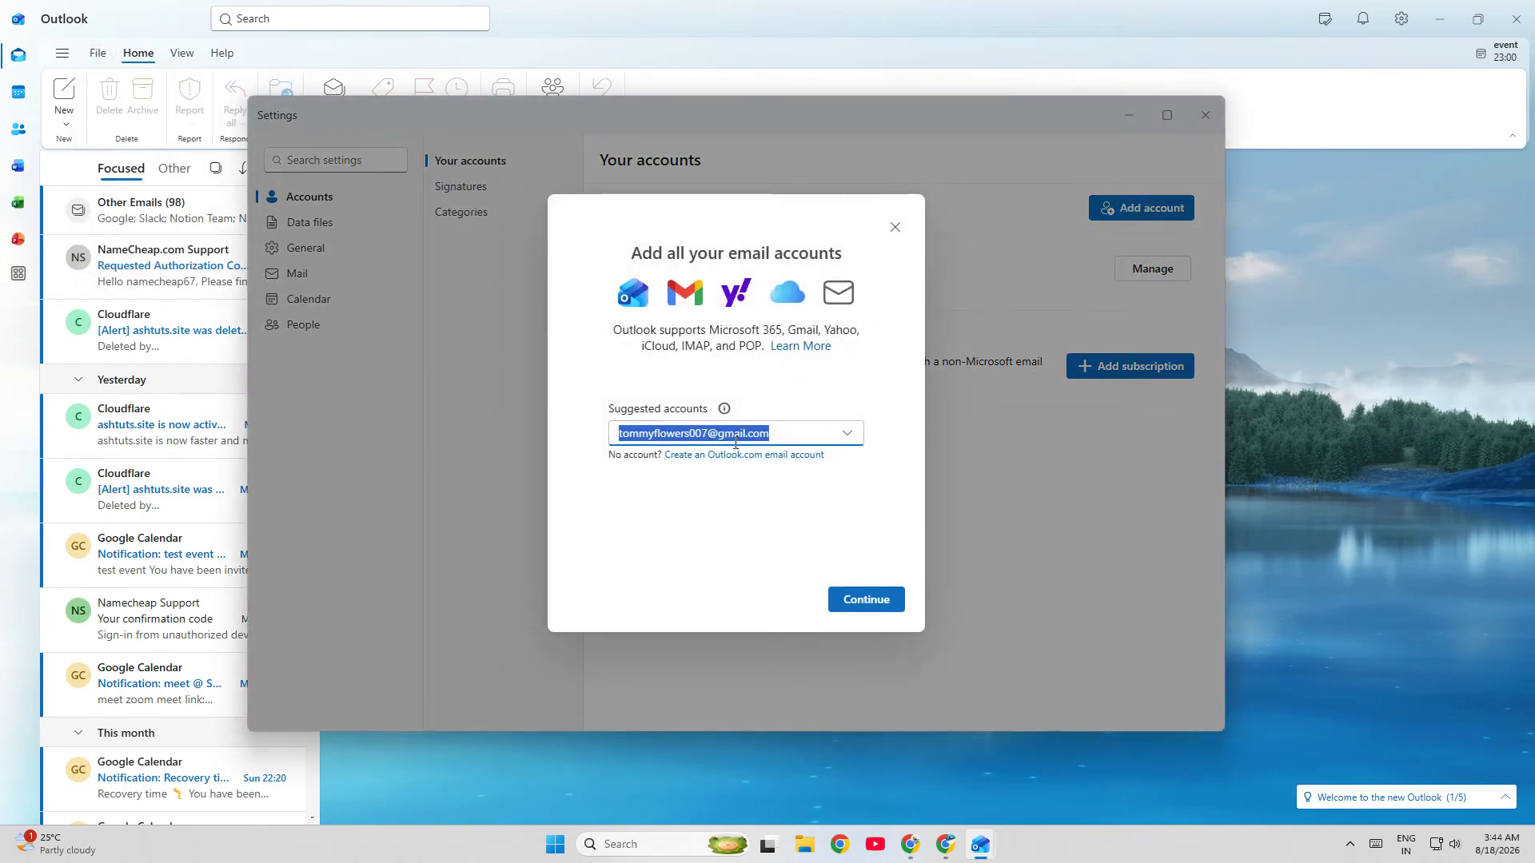
Enter the private mailbox's email address for the new account and choose IMAP as its provider
left_click(729, 442)
left_click_drag(617, 432, 760, 428)
left_click(759, 429)
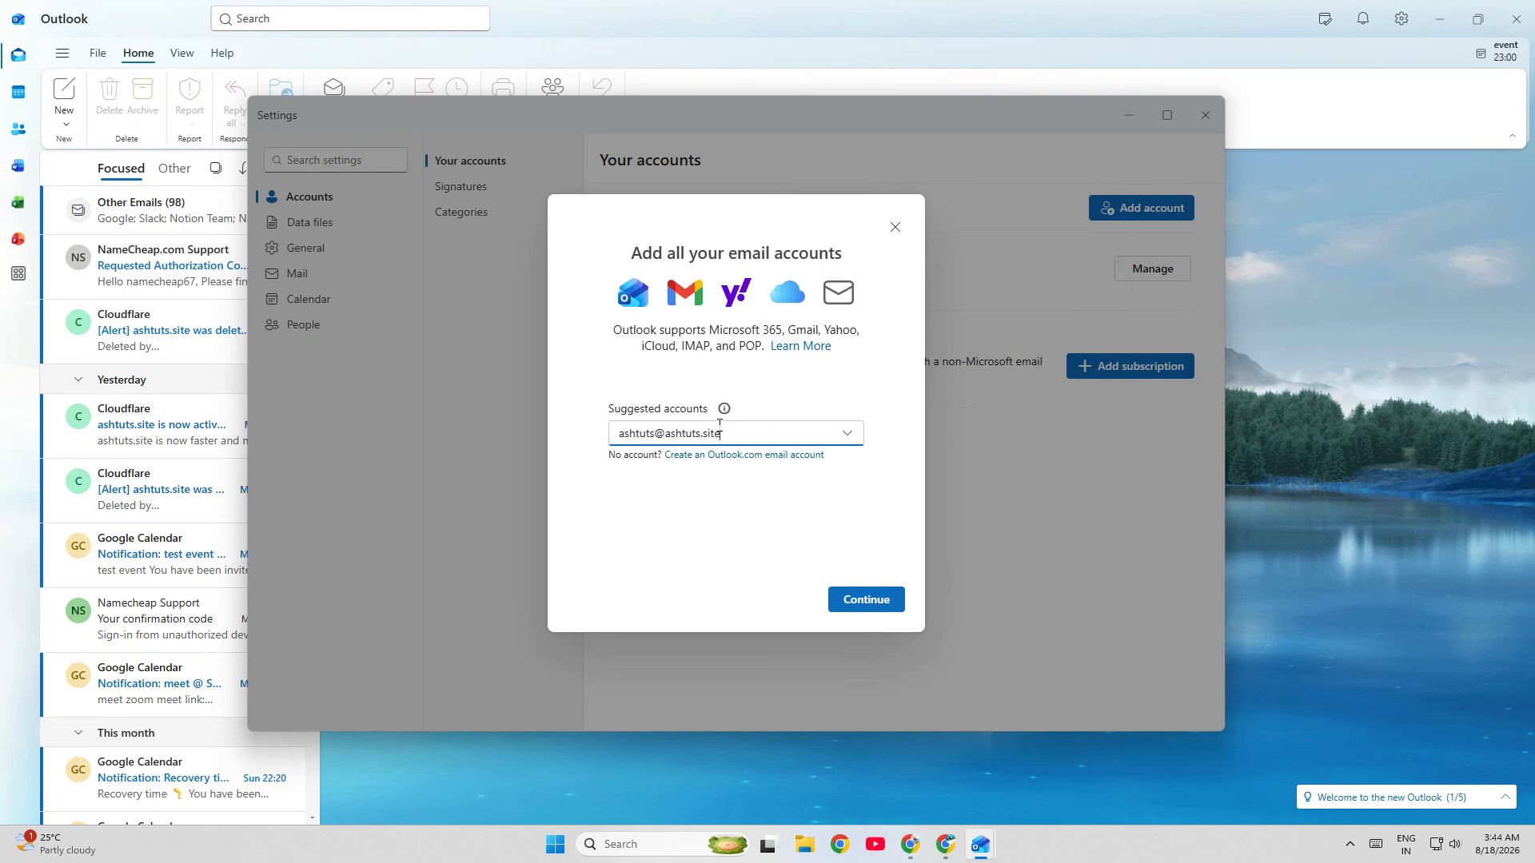
left_click(857, 607)
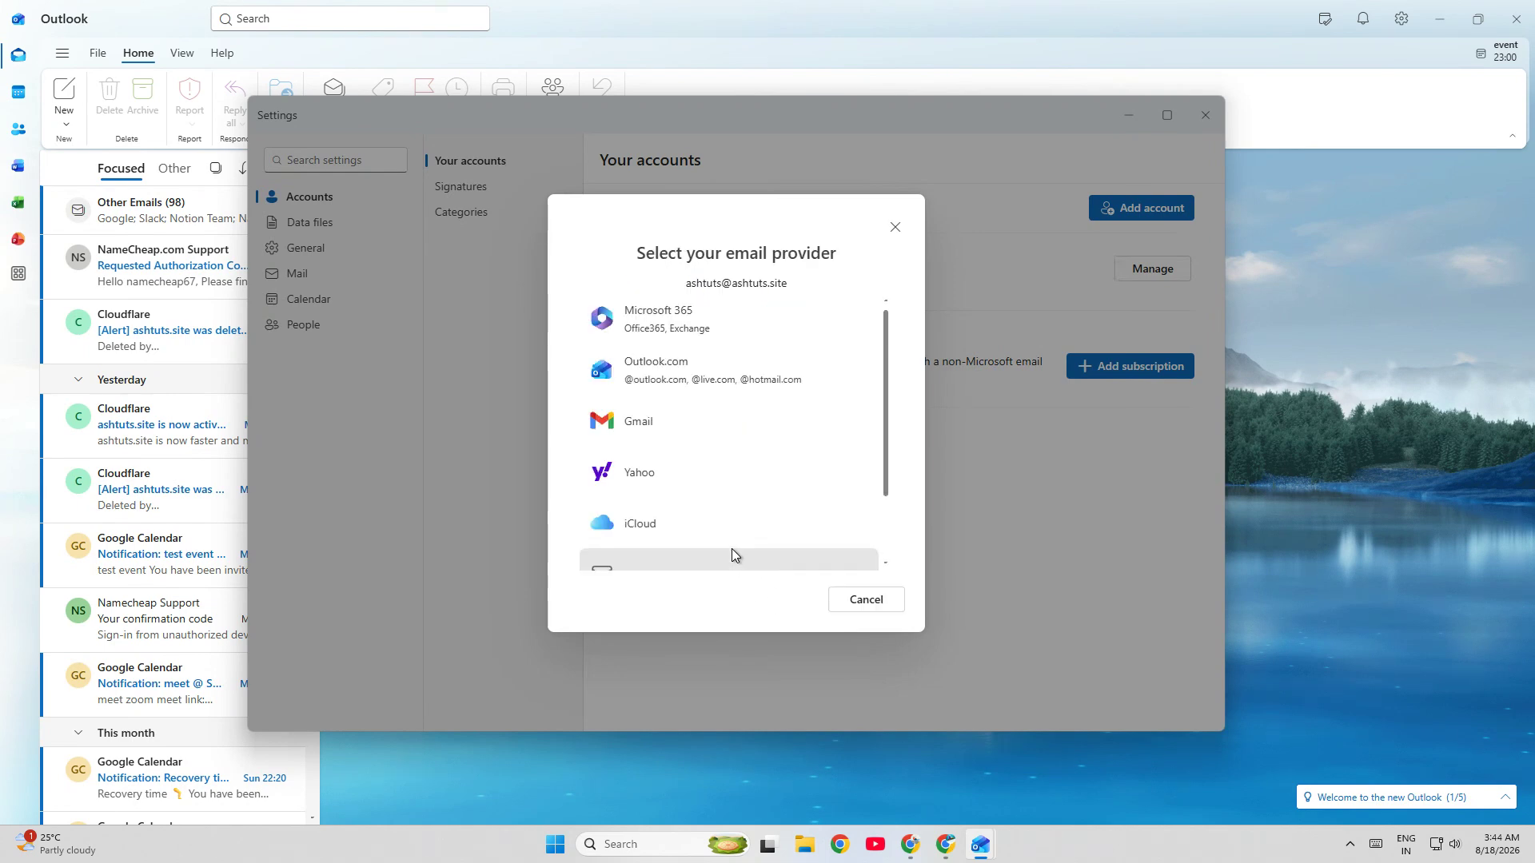
scroll(727, 535, "down", 2)
left_click(693, 500)
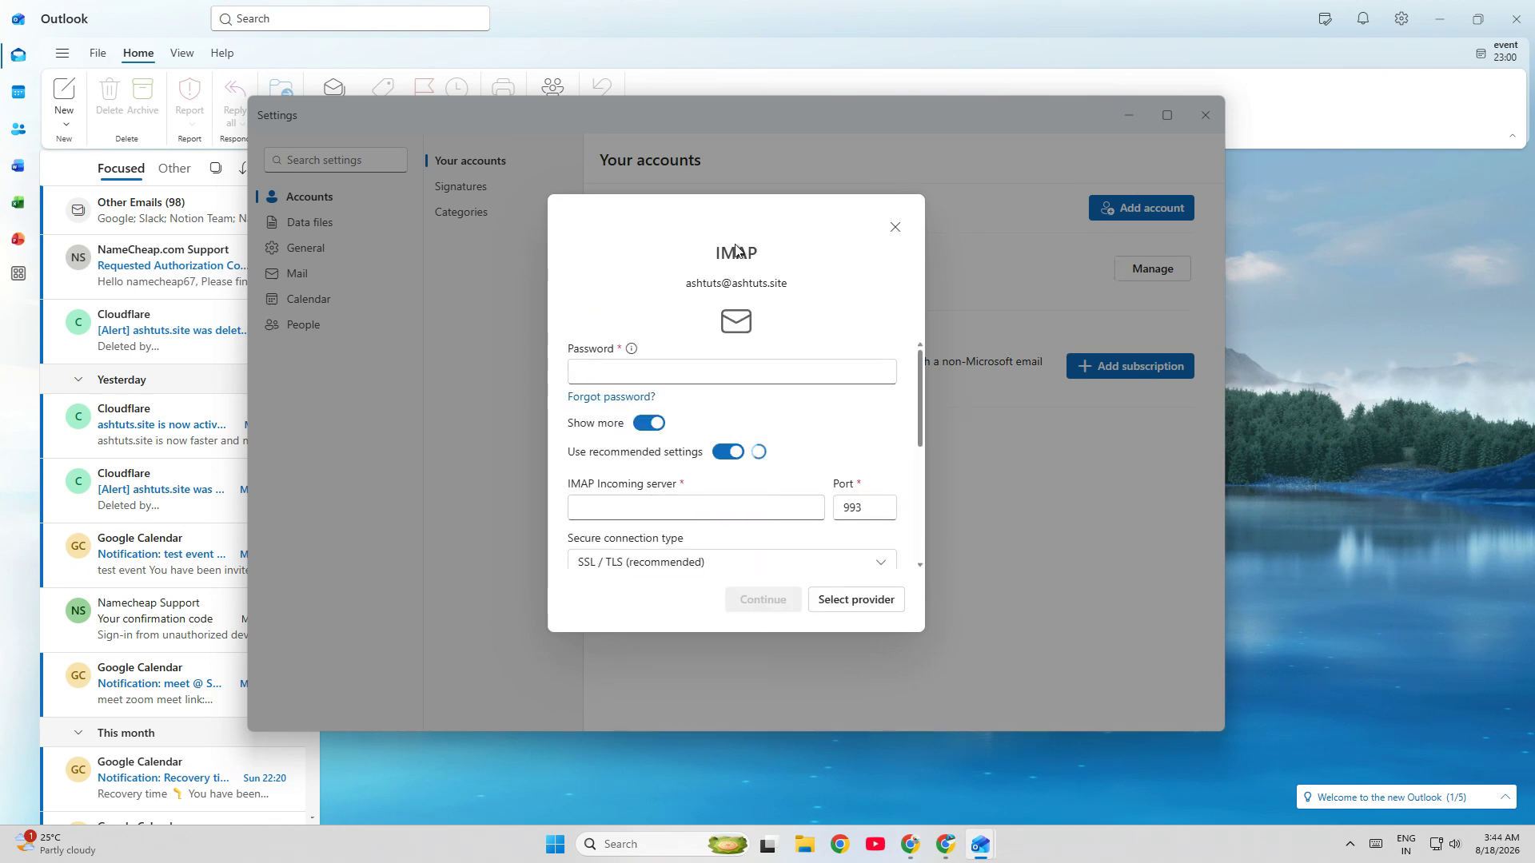
Enter the mailbox password for the IMAP account
left_click(604, 367)
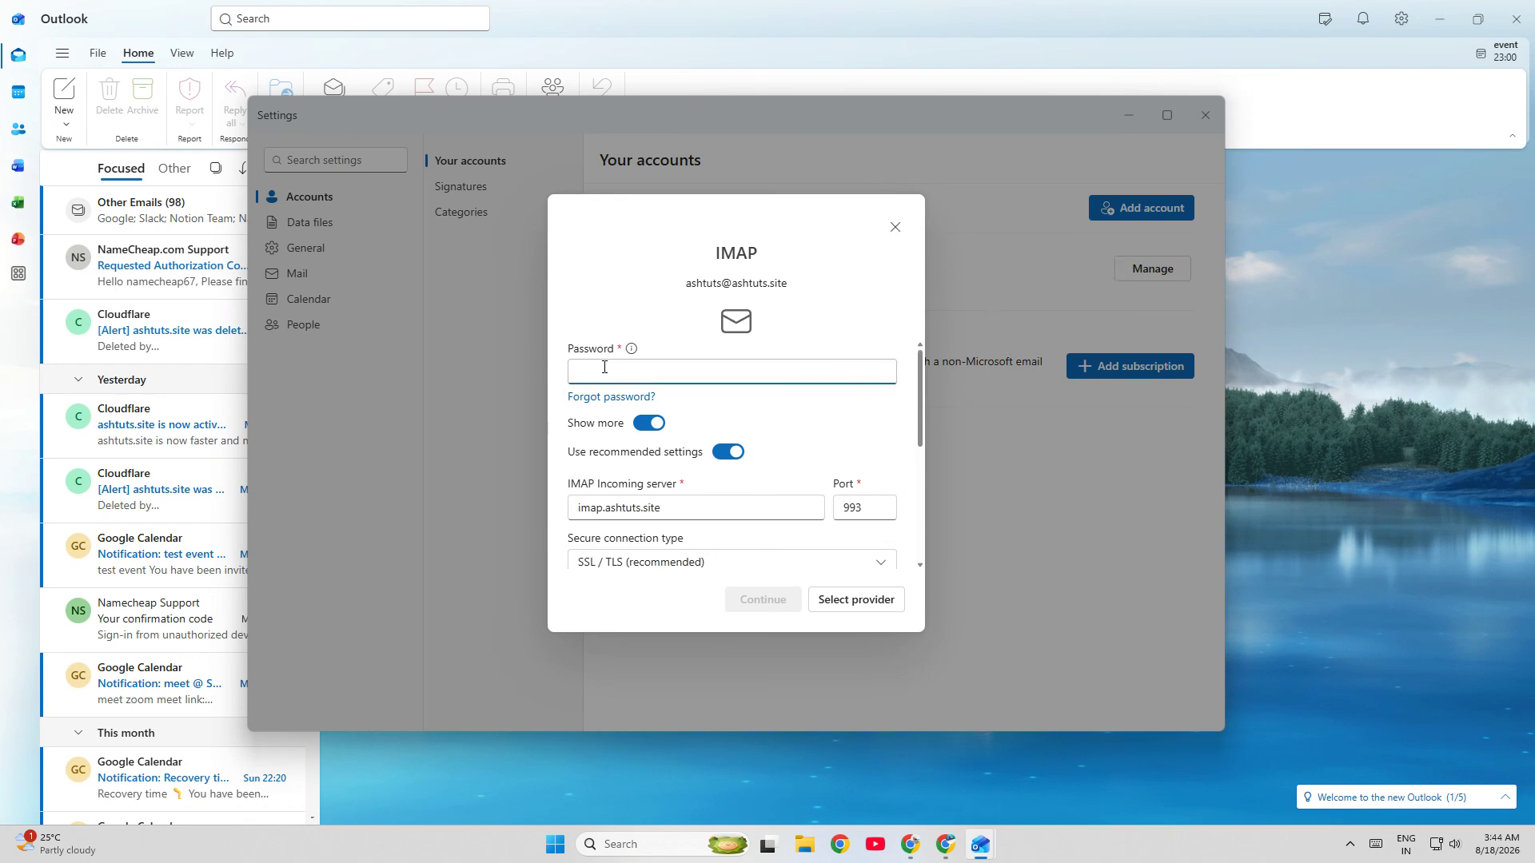
type("••••••")
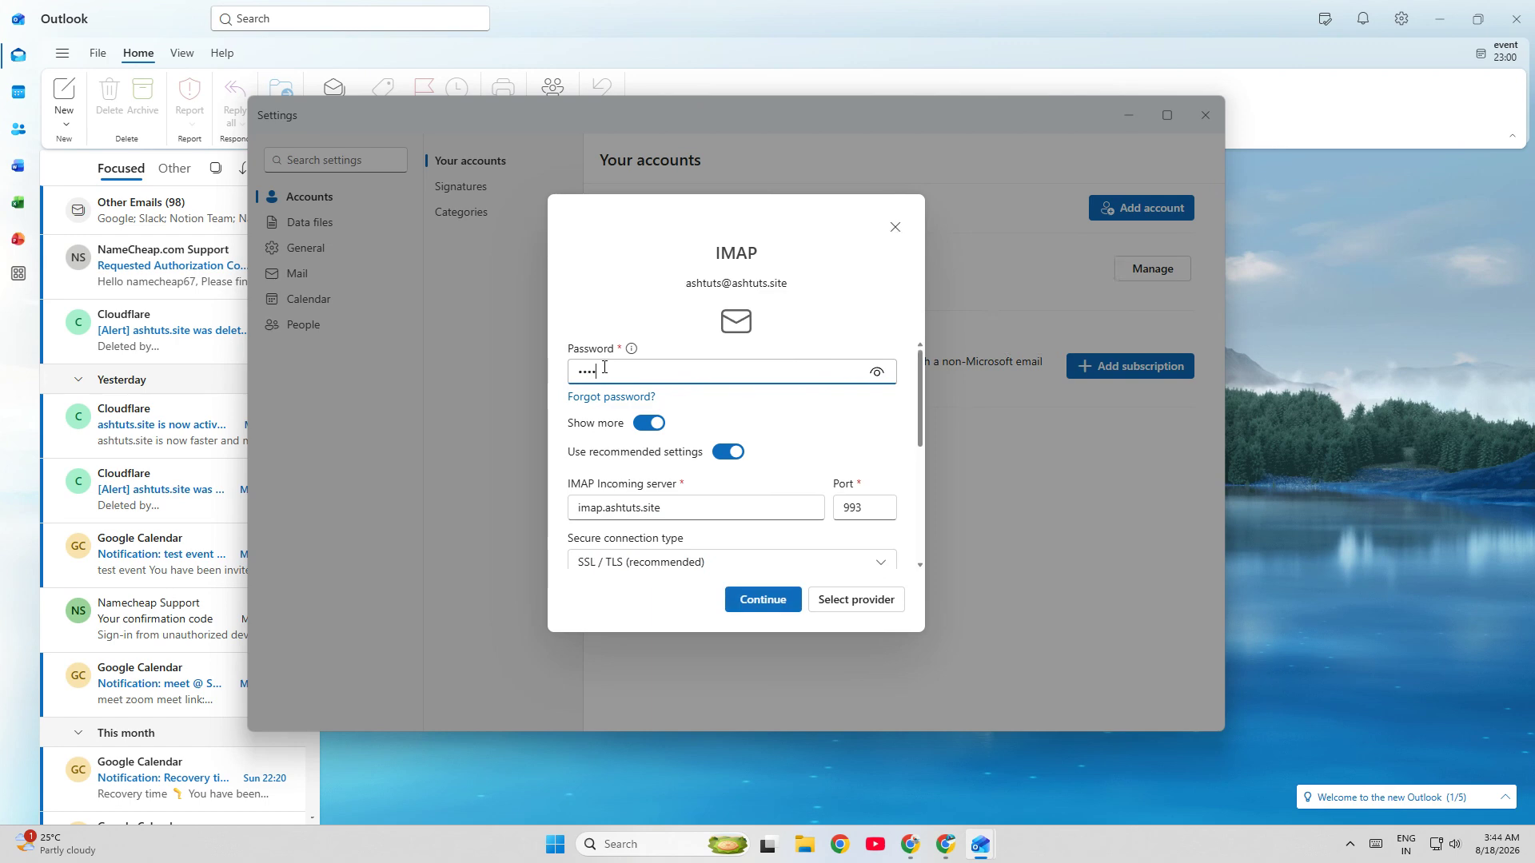
type("•••••••")
left_click(777, 419)
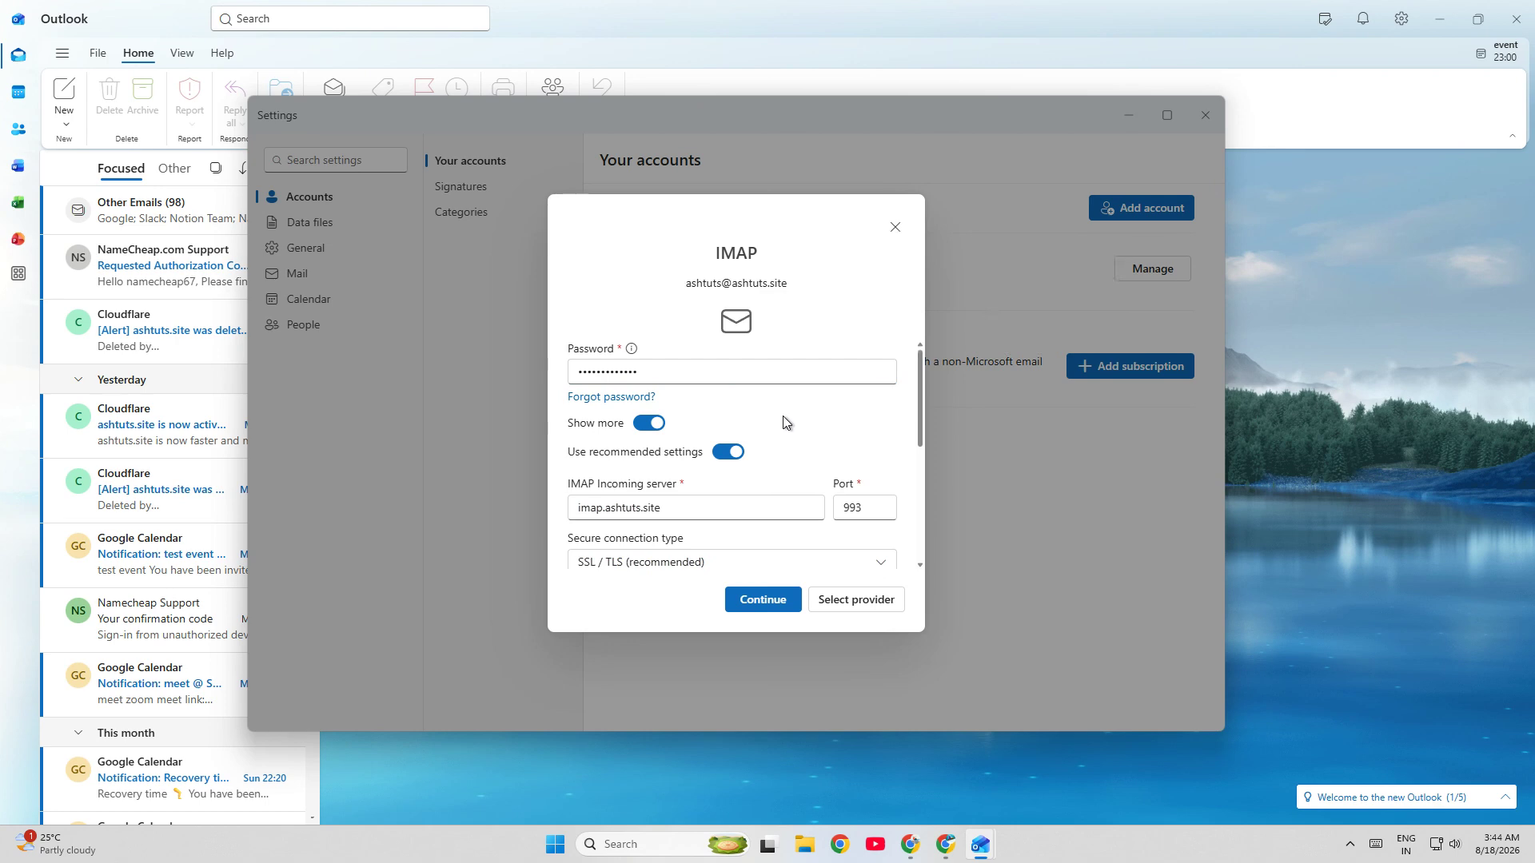
Set the IMAP incoming server to mail.privateemail.com
scroll(818, 404, "down", 1)
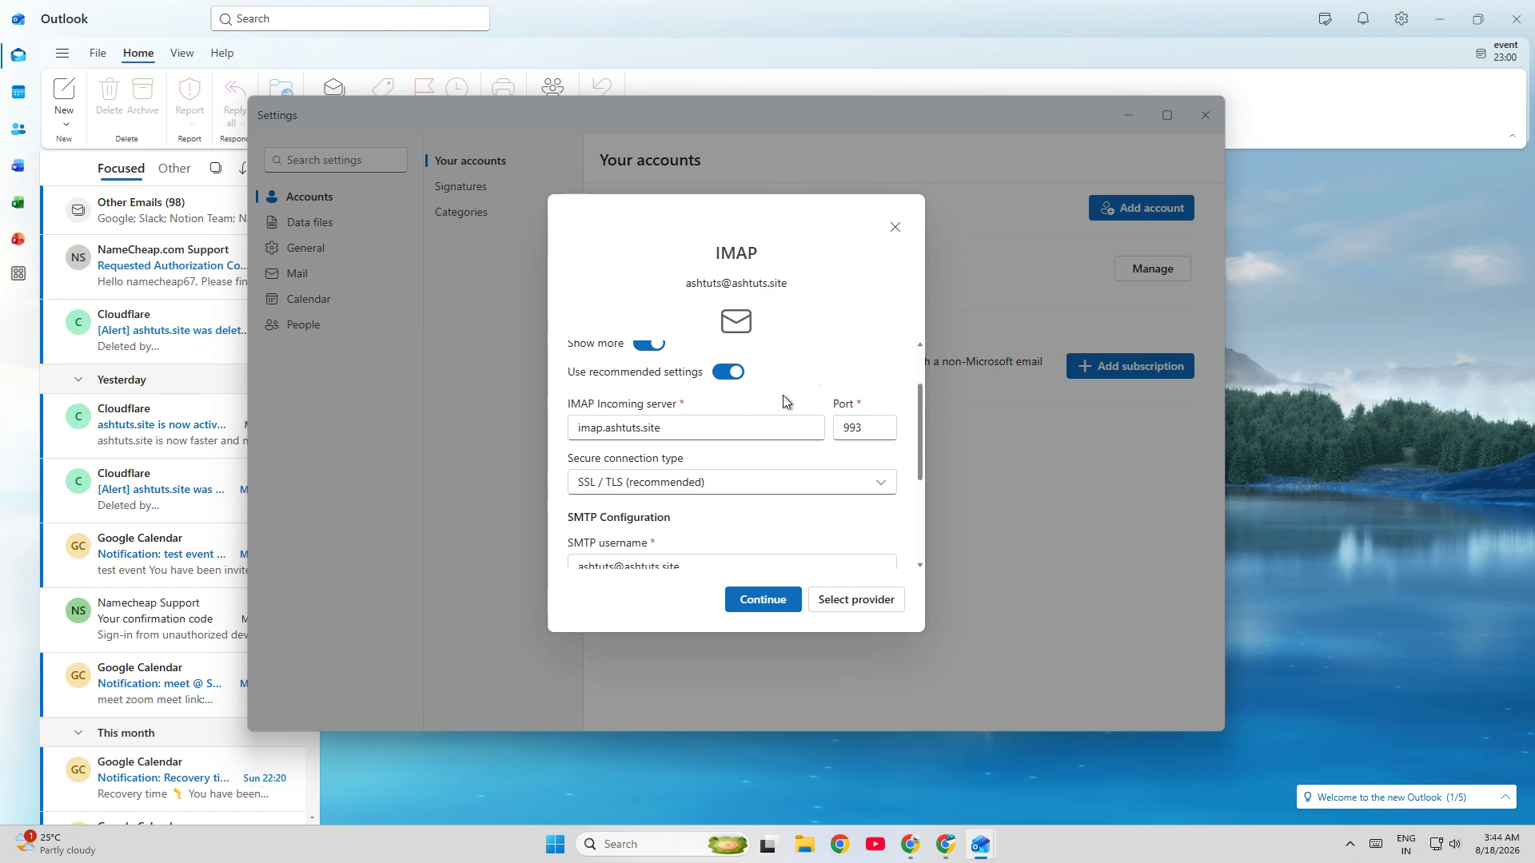
scroll(784, 403, "up", 1)
scroll(784, 402, "up", 1)
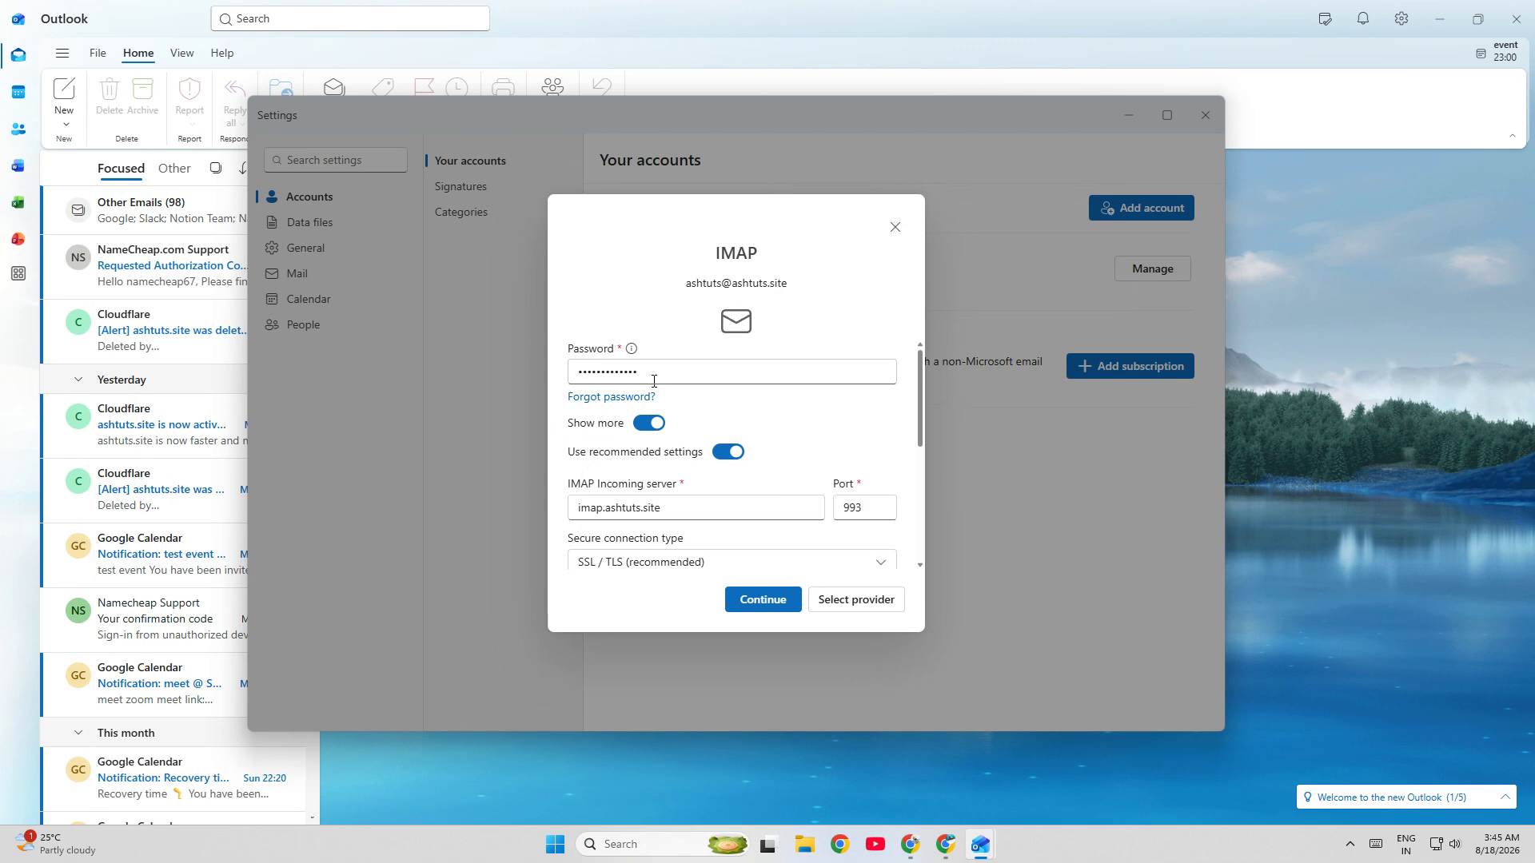
triple_click(671, 506)
scroll(672, 504, "down", 1)
type("m")
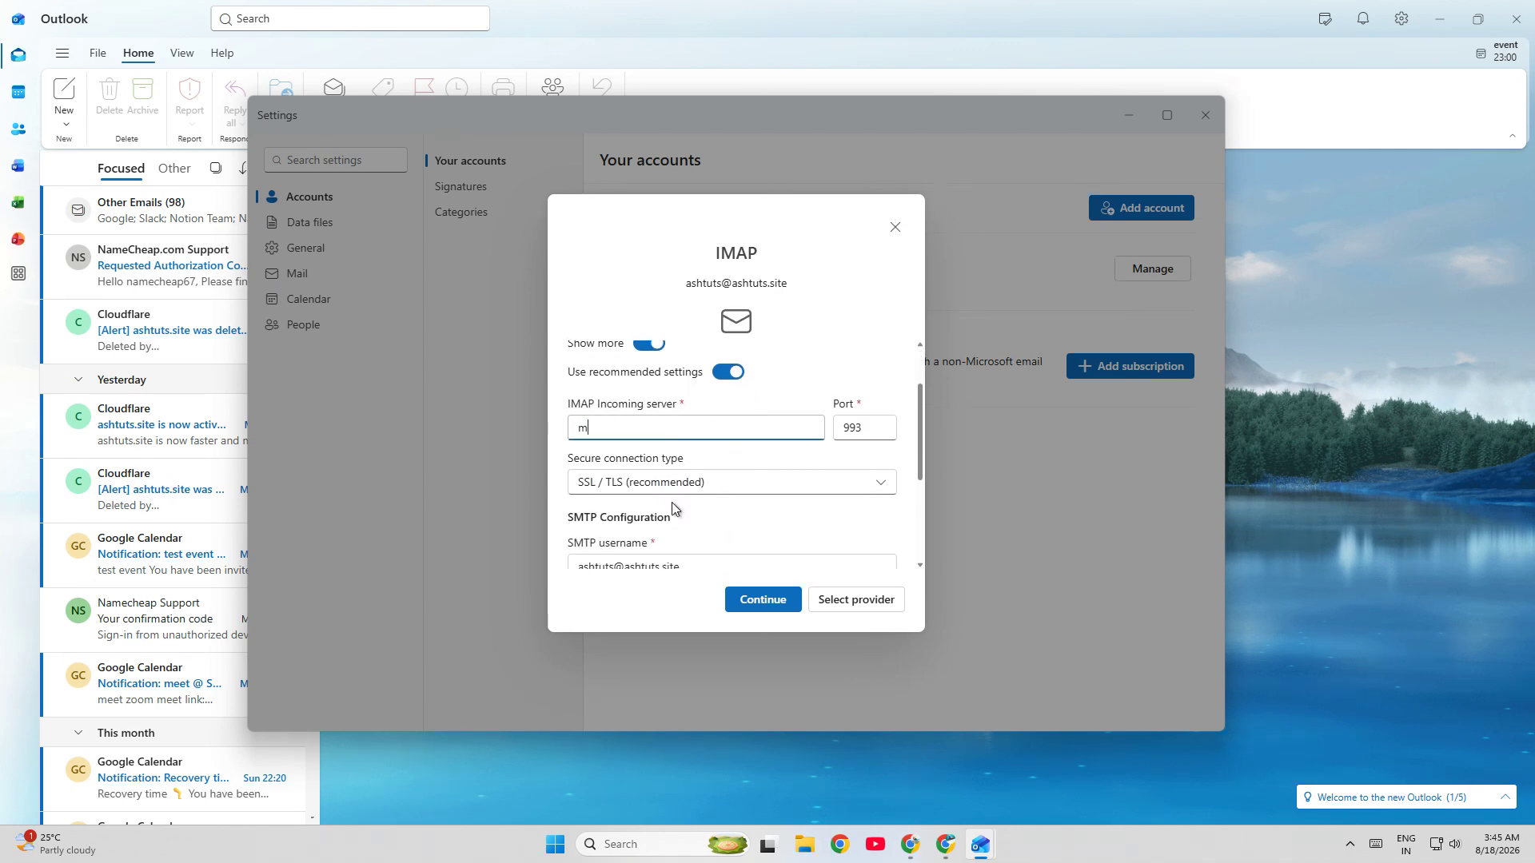
type("ail")
key("Down")
key("Return")
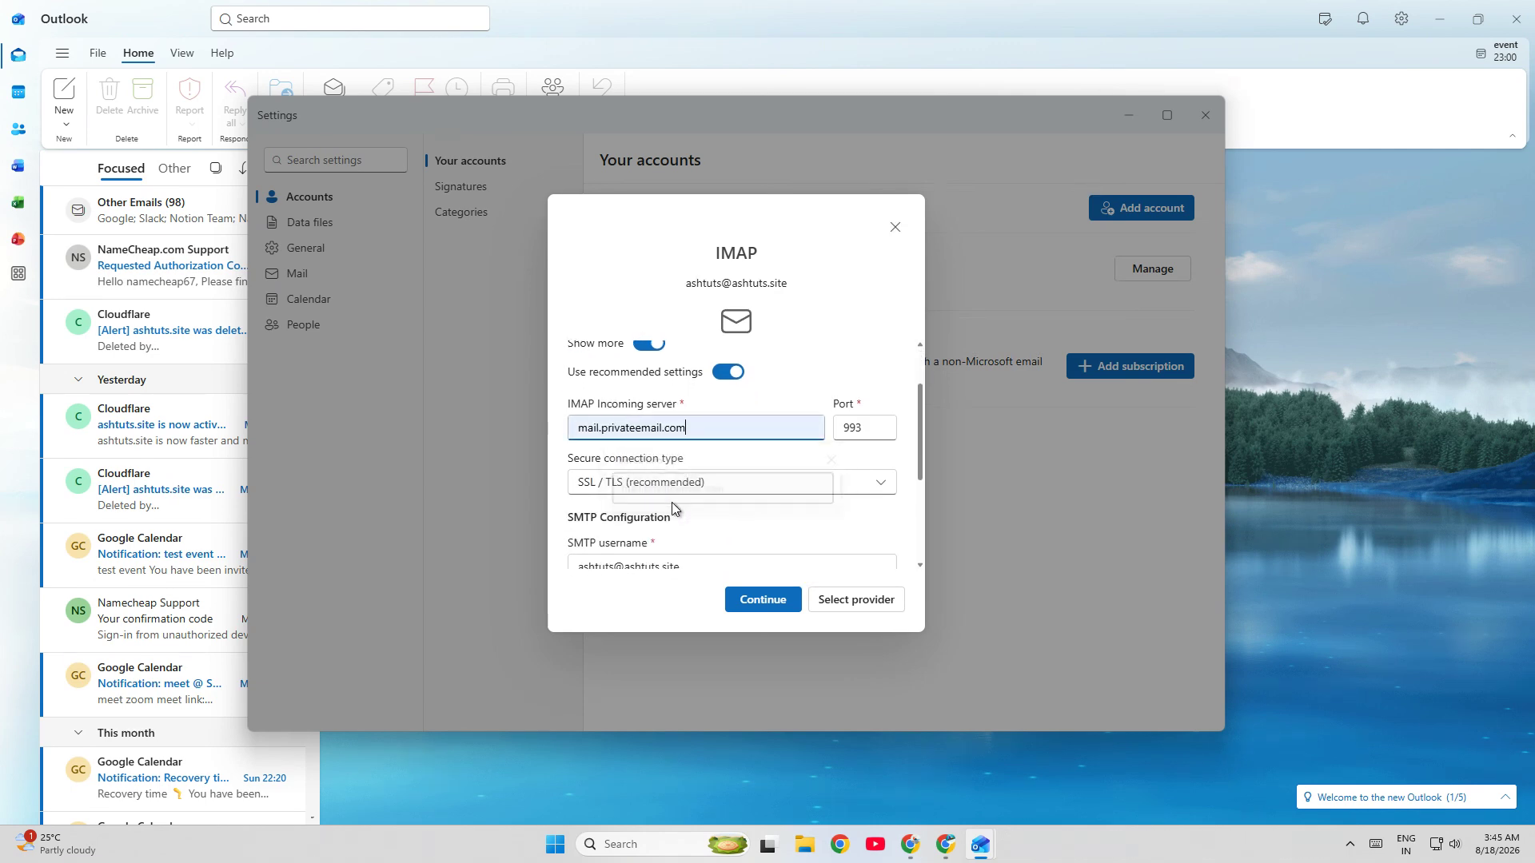
Check the incoming port and choose SSL / TLS (recommended) as the IMAP secure connection type
left_click_drag(865, 427, 569, 429)
left_click(725, 429)
left_click(710, 484)
left_click(660, 511)
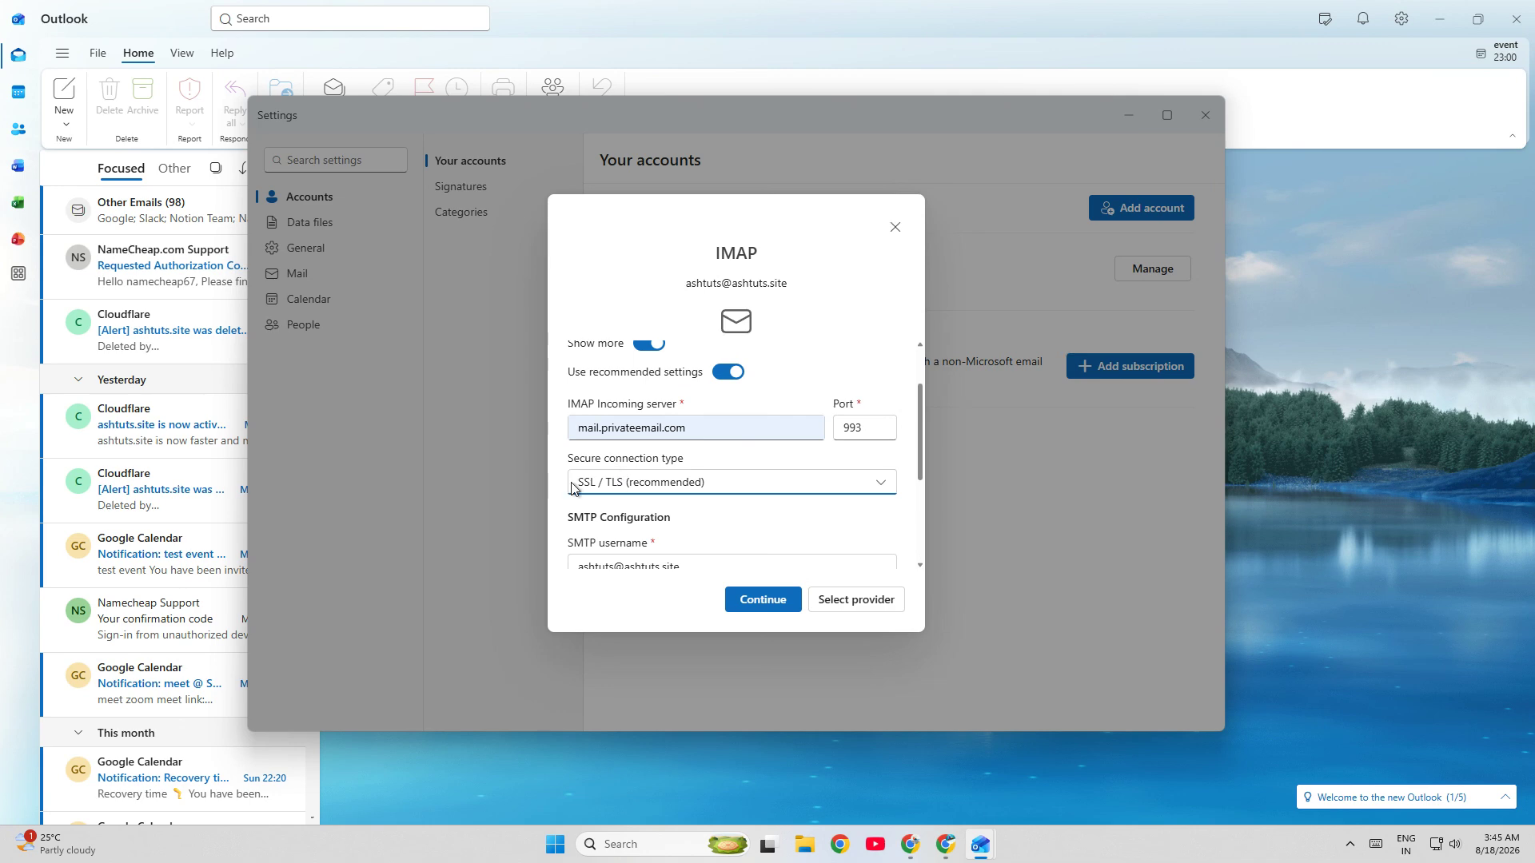
Enter the mailbox password as the SMTP password in the SMTP configuration
scroll(783, 436, "down", 2)
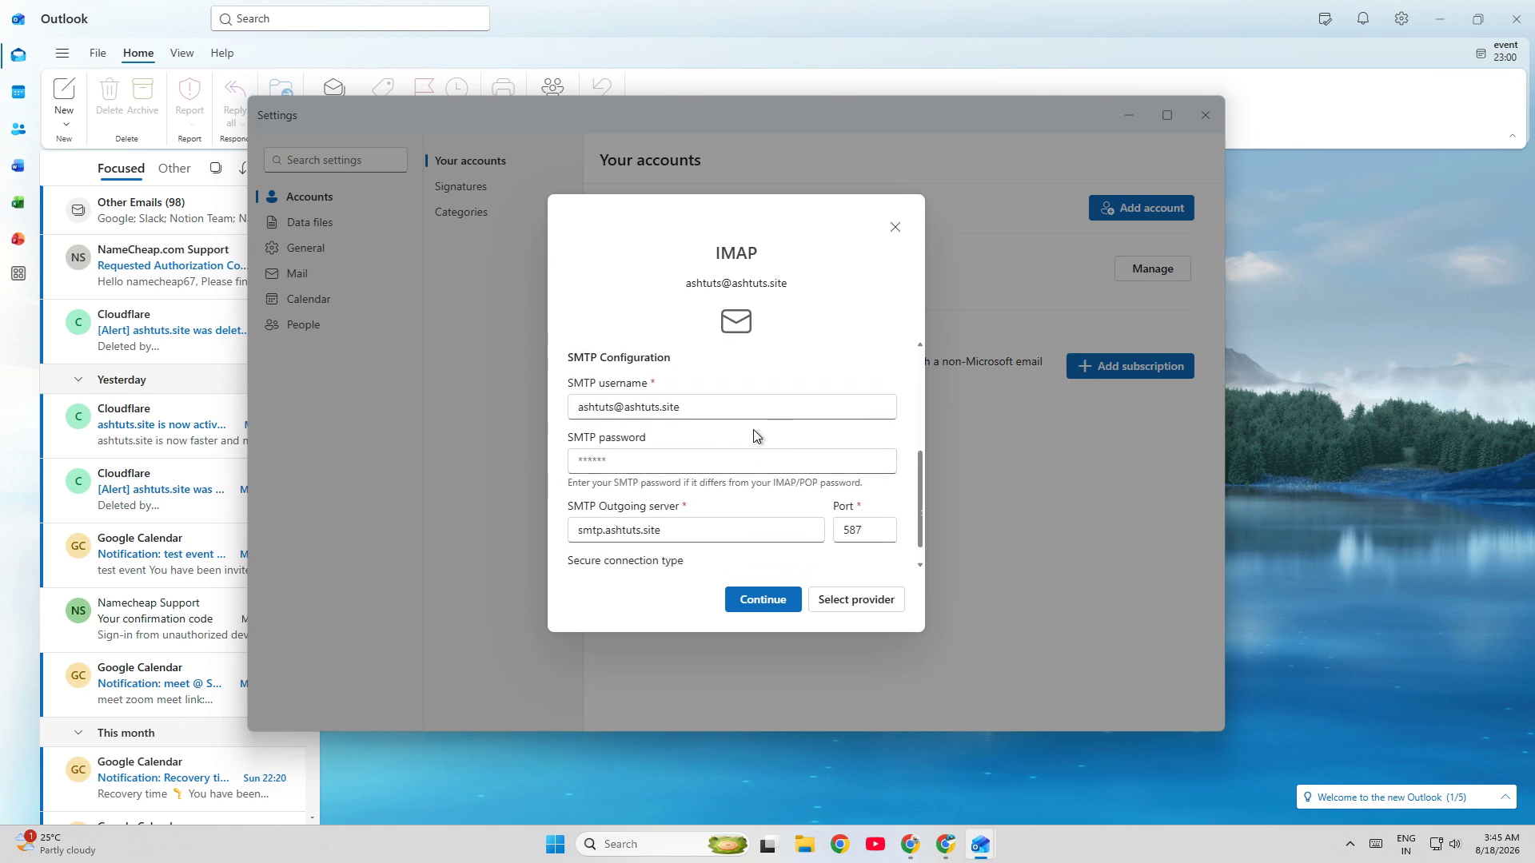
left_click(683, 470)
type("•••••••••••••")
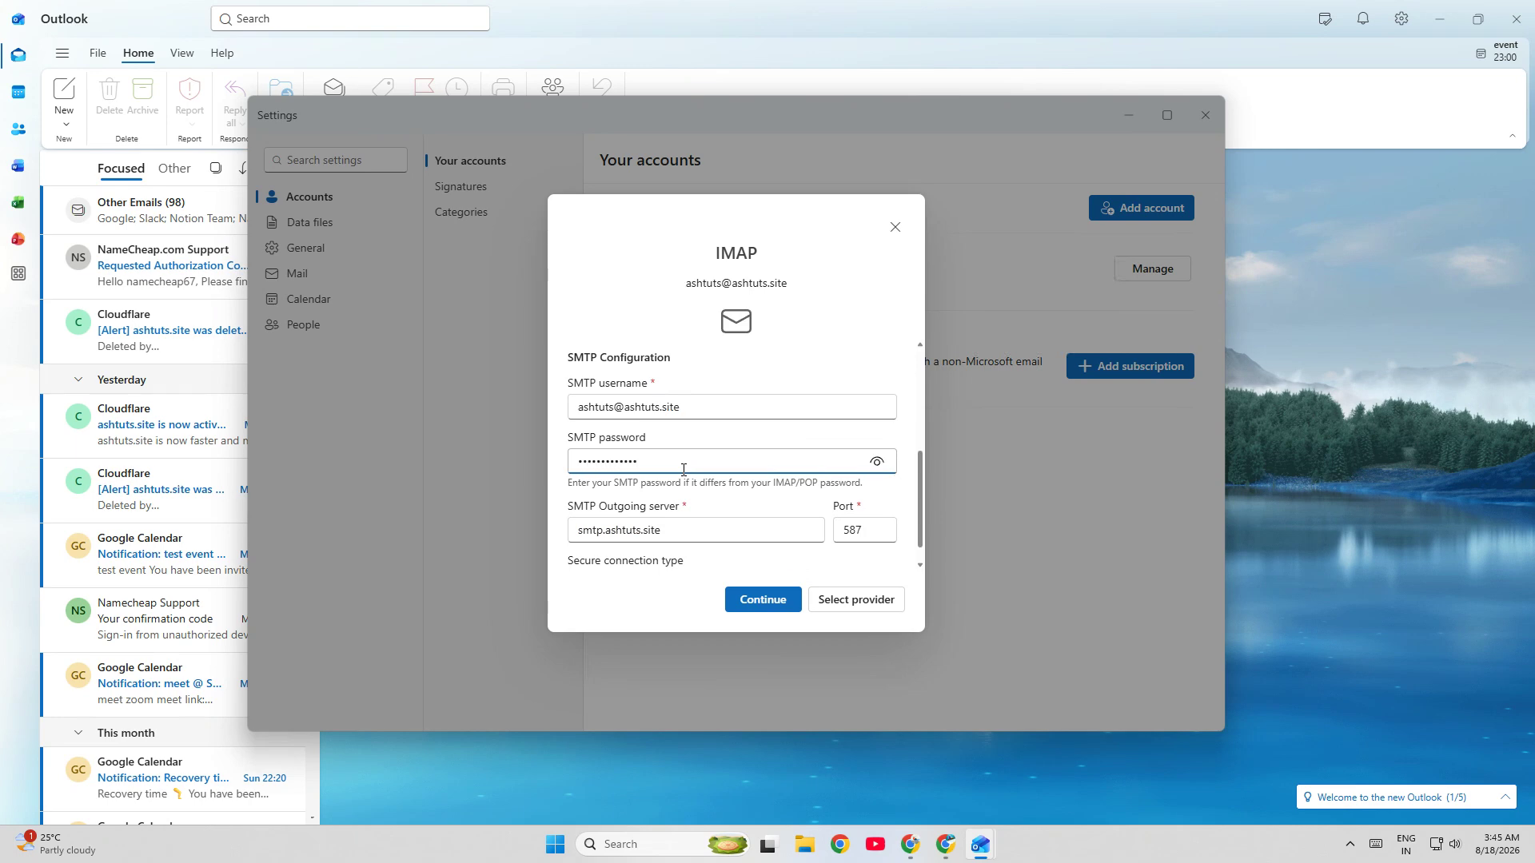
Set the SMTP outgoing server to mail.privateemail.com with port 465 and SSL / TLS (recommended) as the secure connection type
double_click(677, 529)
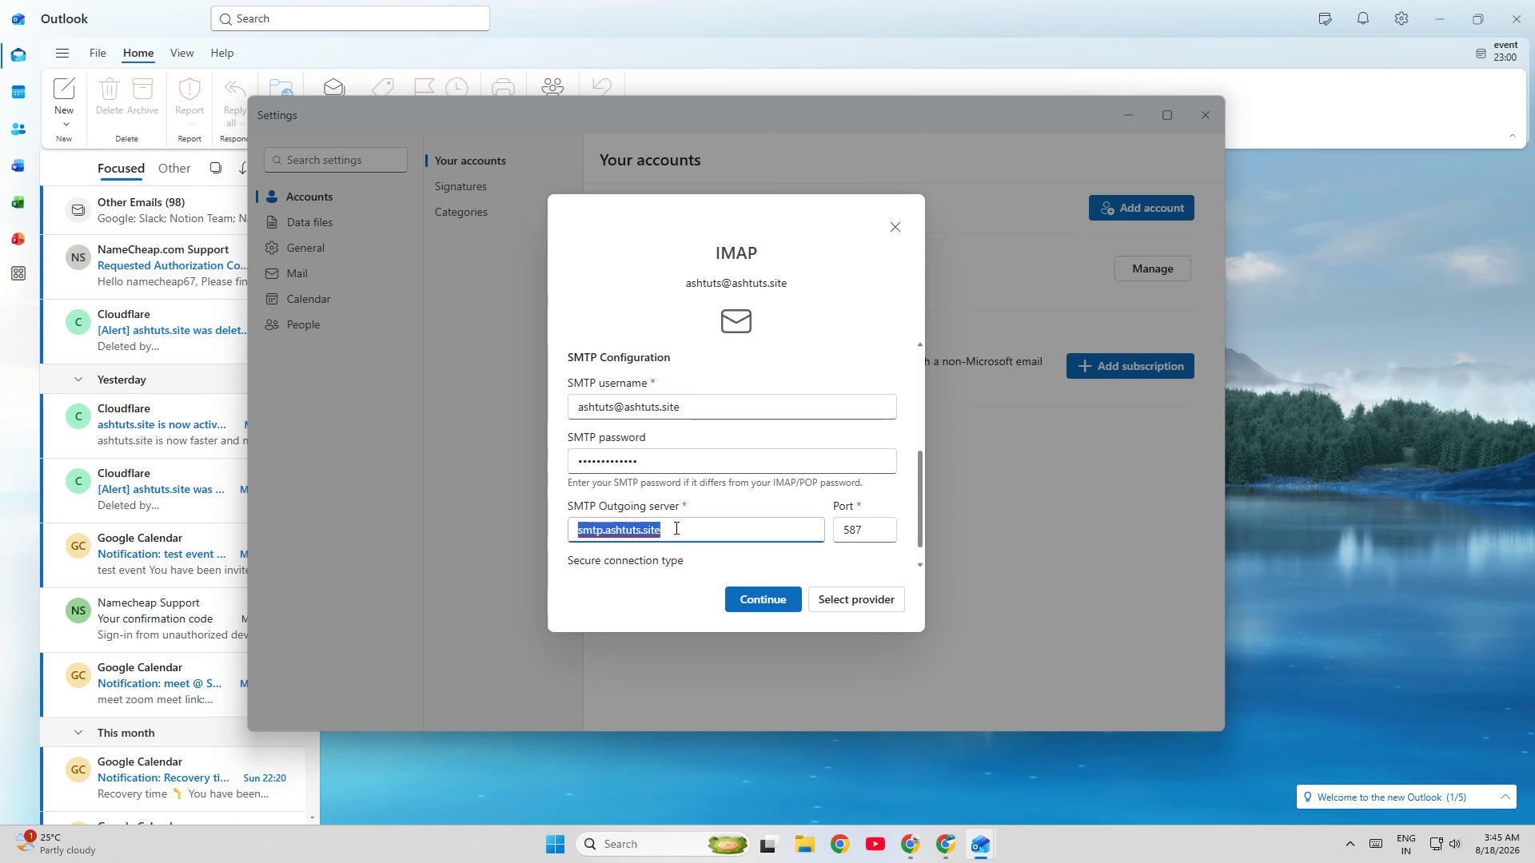
type("mail.privateemail.com")
left_click(694, 587)
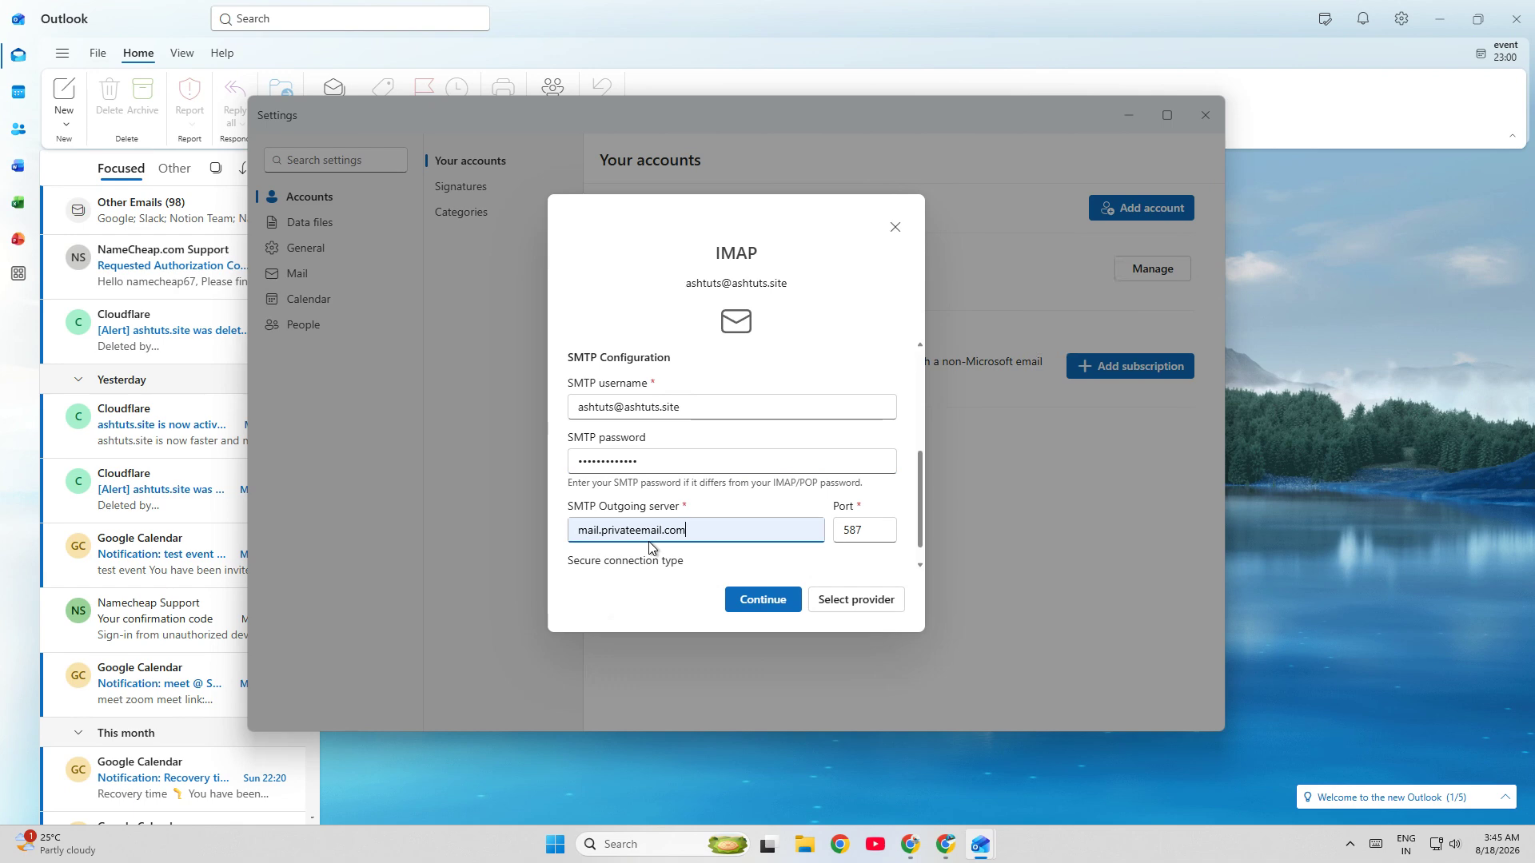
left_click(860, 529)
double_click(859, 529)
type("465")
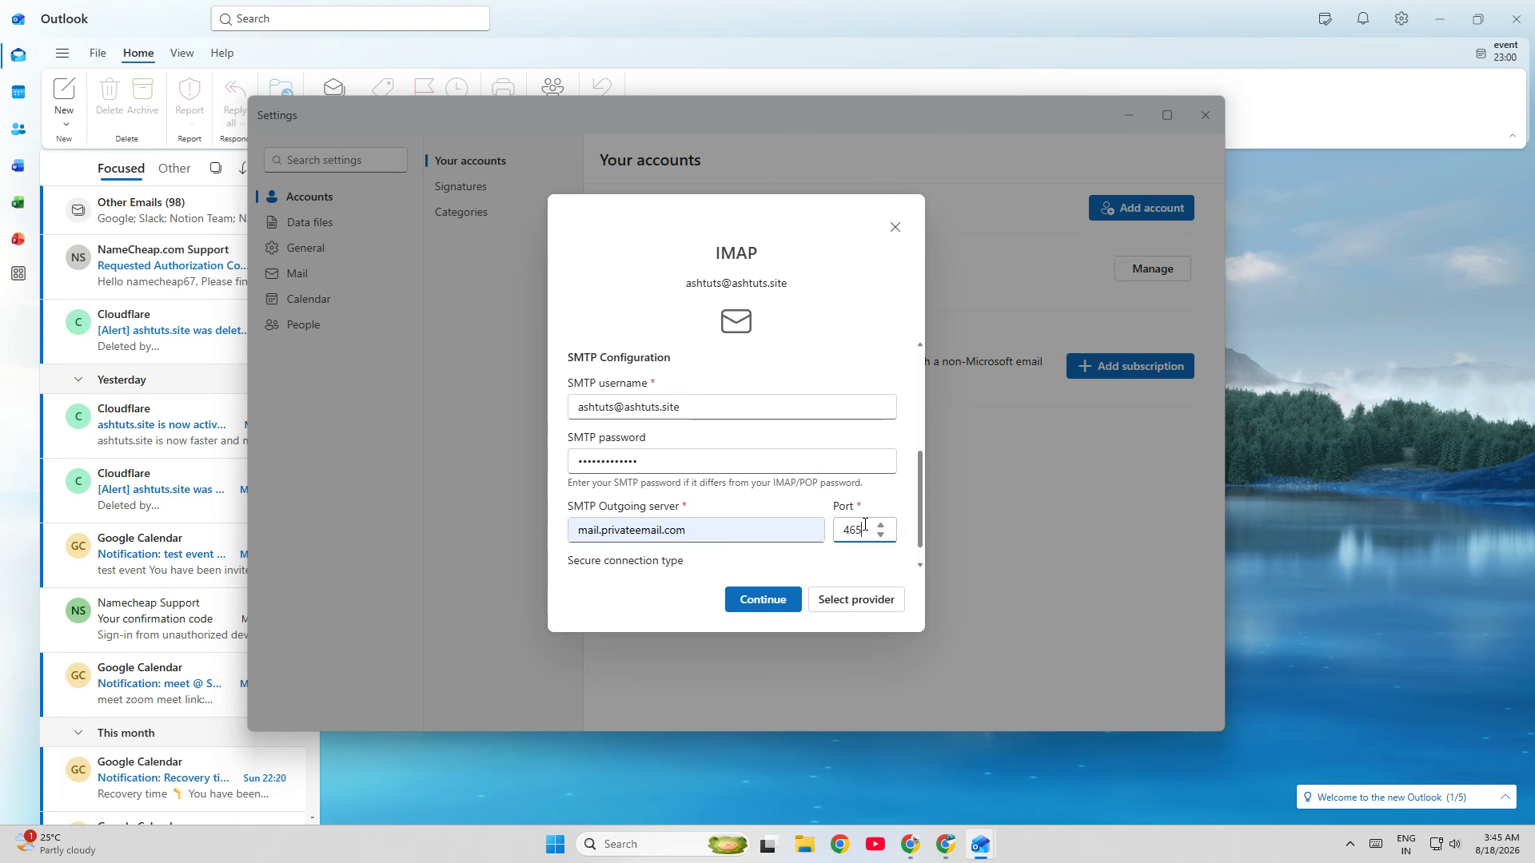
scroll(837, 518, "down", 1)
left_click(611, 559)
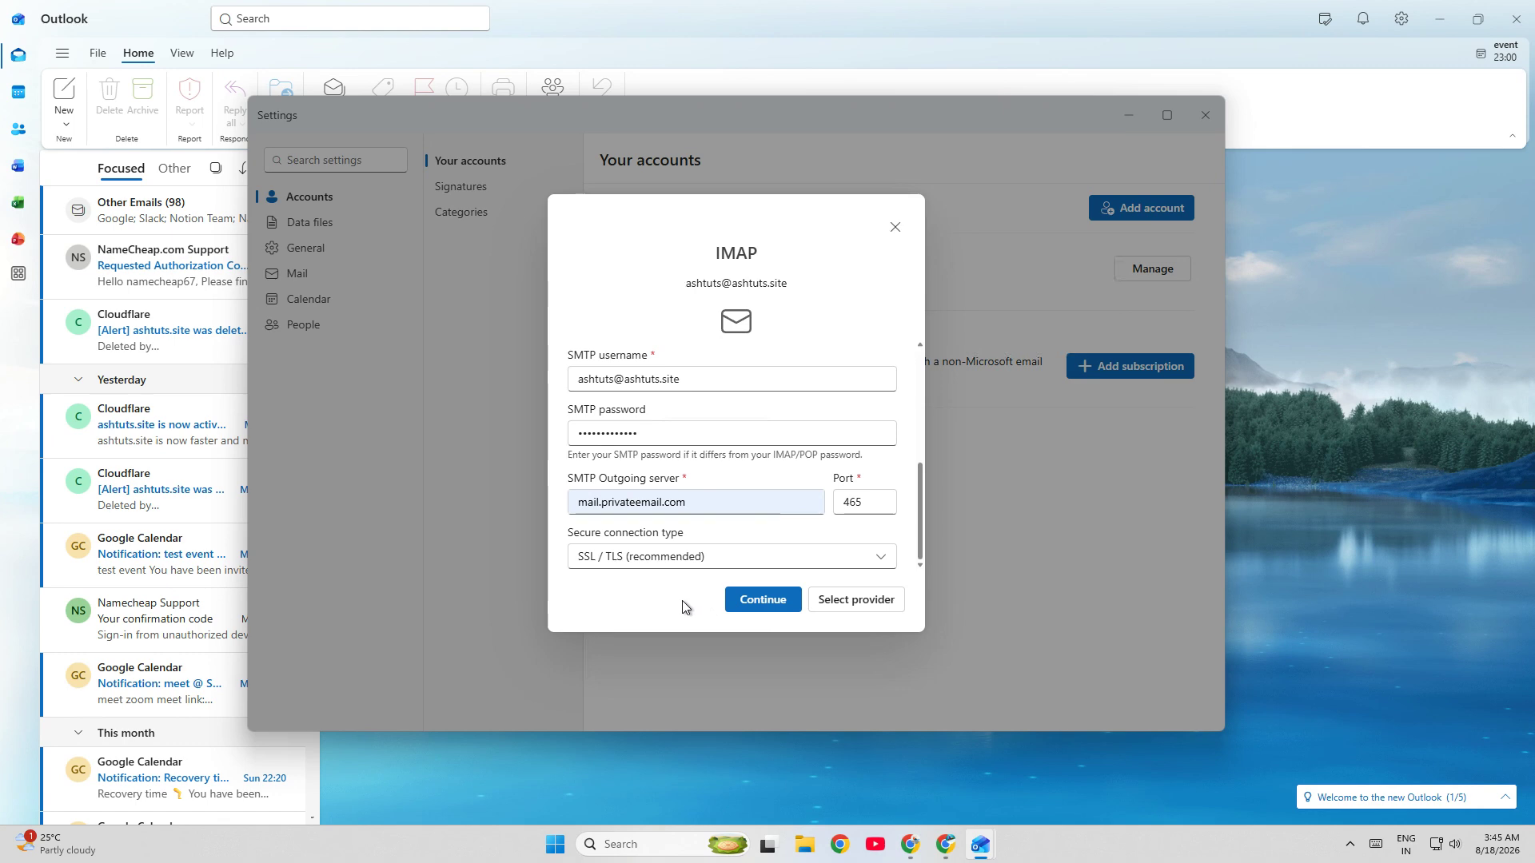
Submit the IMAP account settings, agree to sync the account to the Microsoft Cloud, and finish the setup
left_click(760, 601)
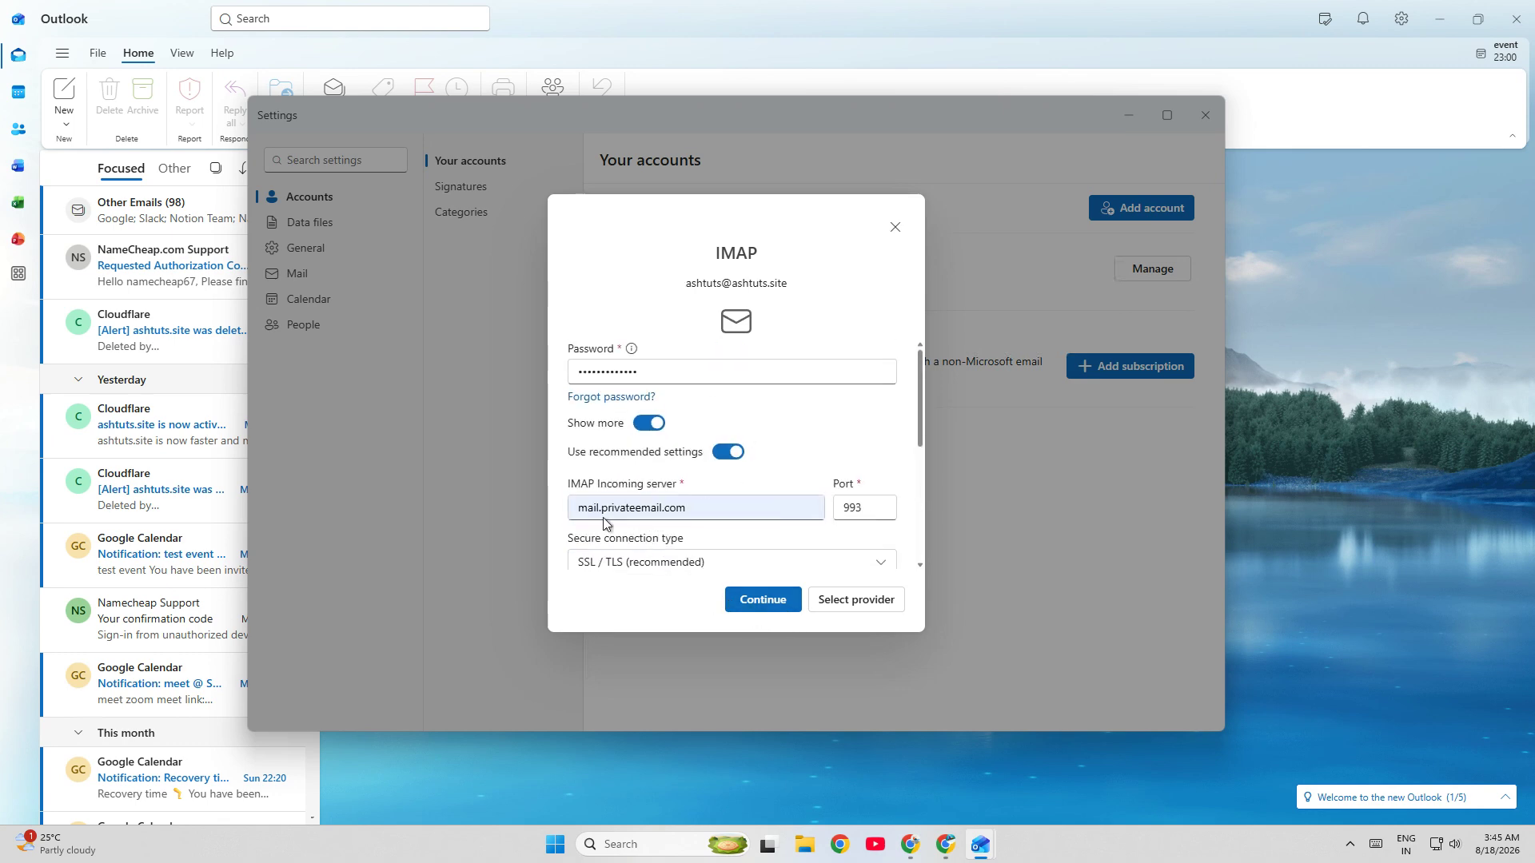
scroll(720, 512, "down", 5)
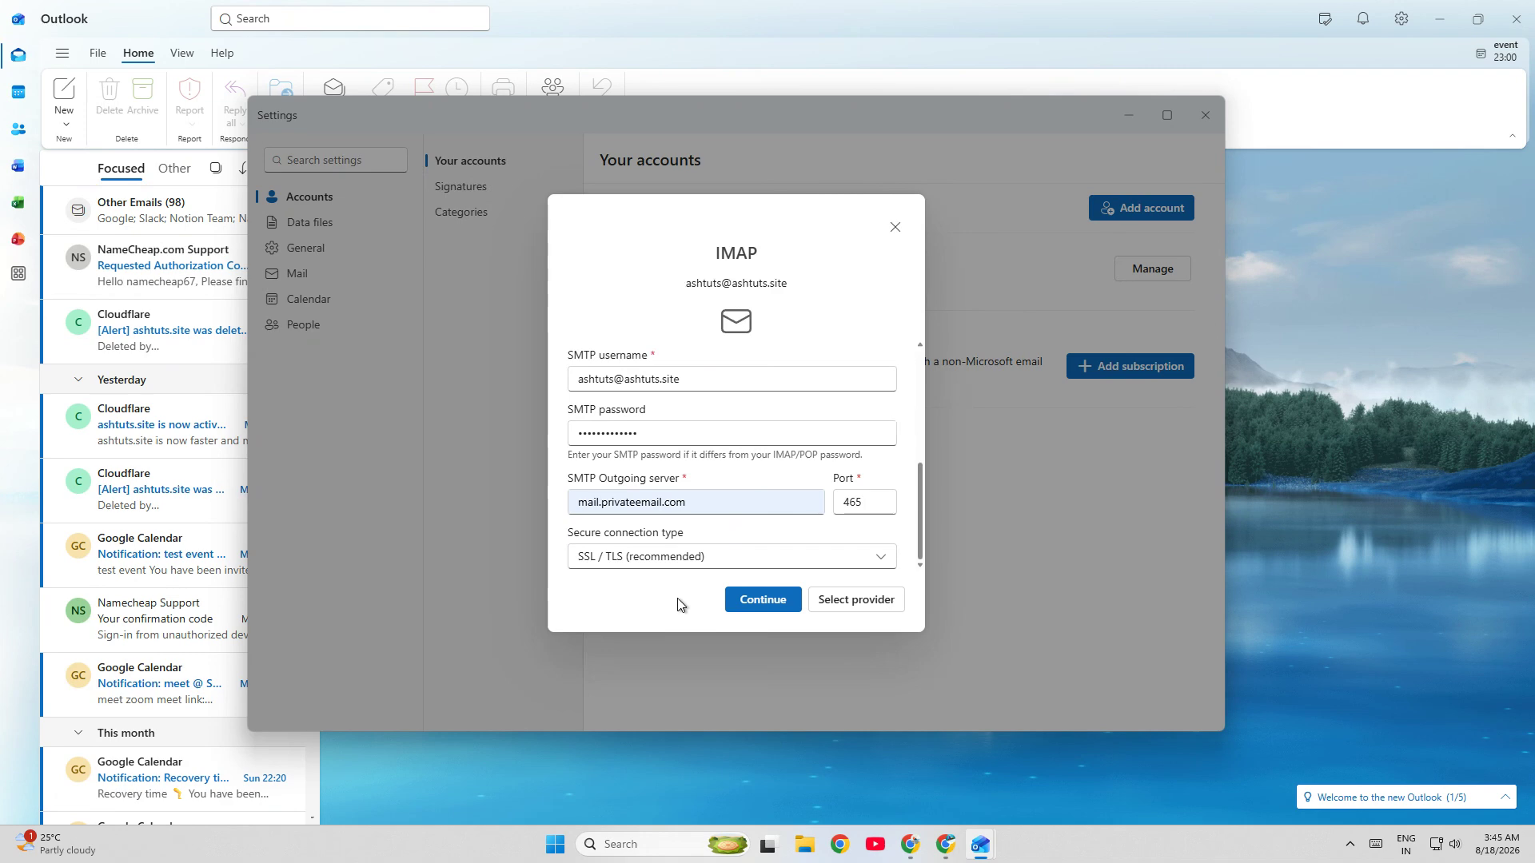
left_click(763, 601)
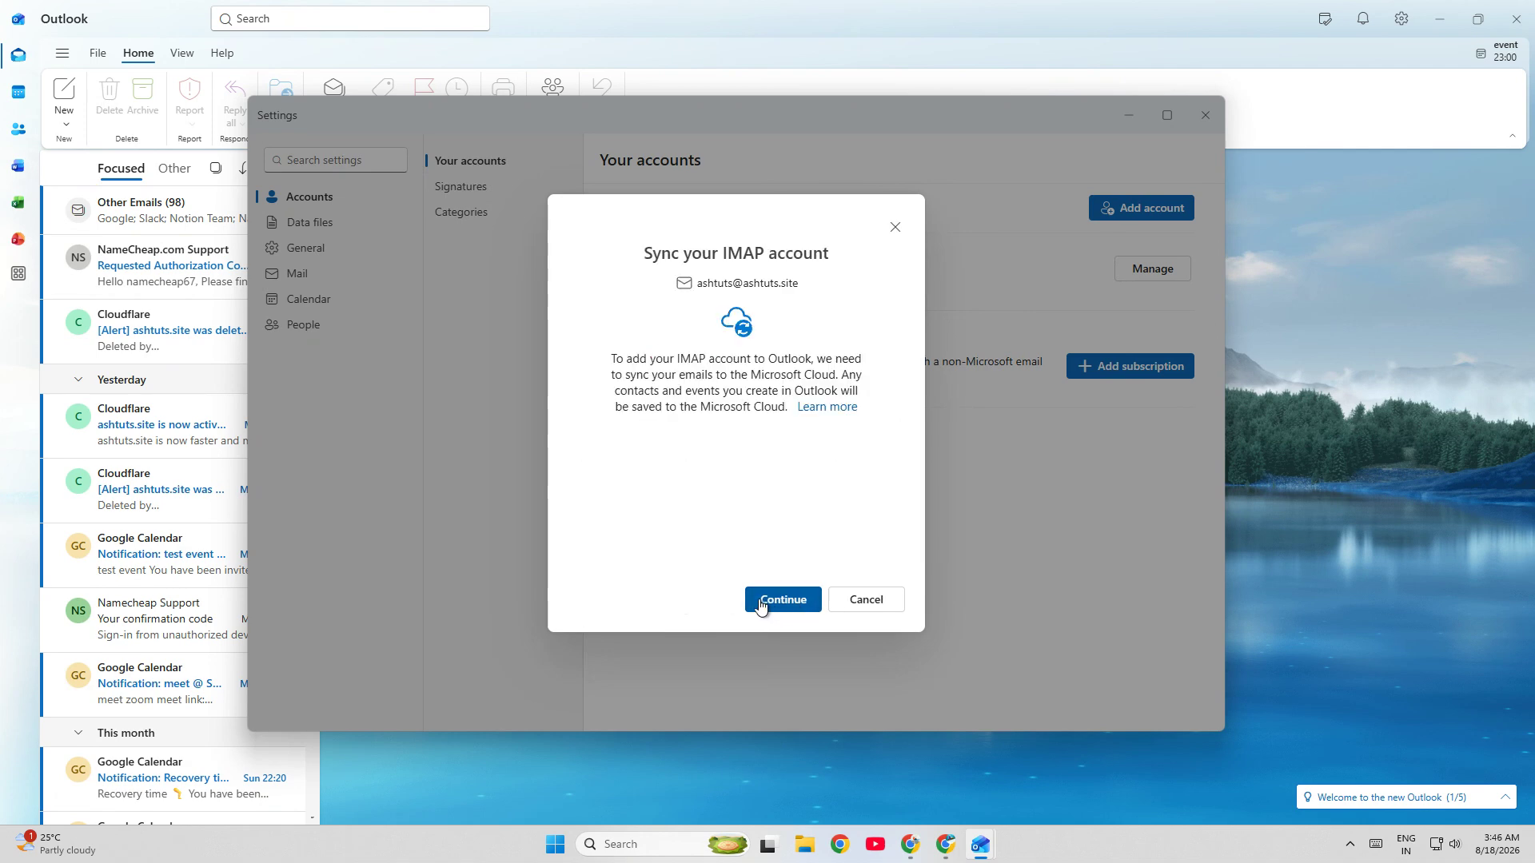
left_click(760, 603)
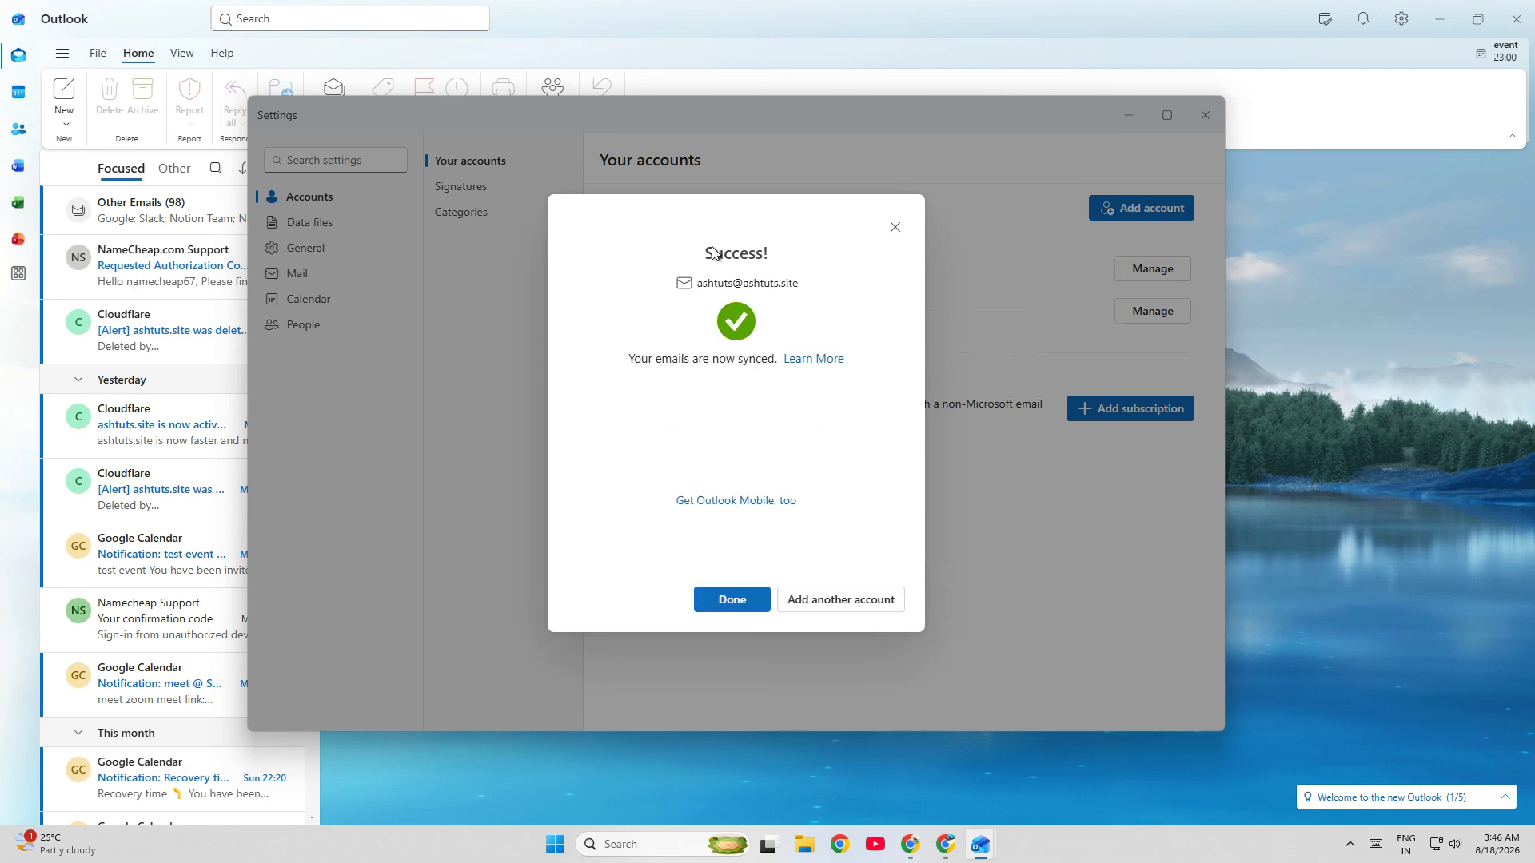
left_click(731, 600)
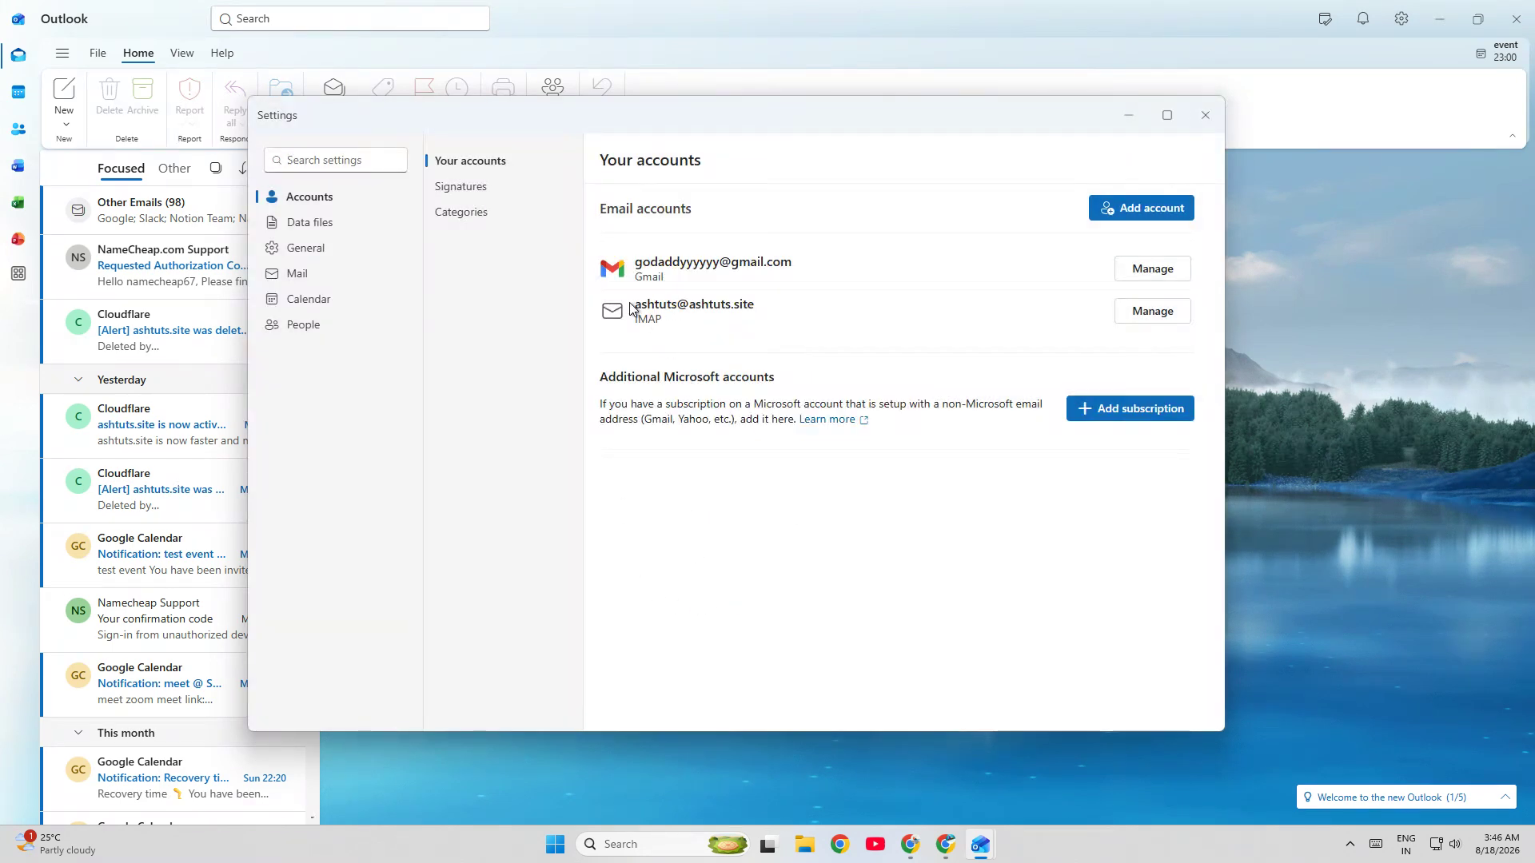
Check the added IMAP account in the account list, close the settings, and switch back to the Namecheap page in Chrome
left_click_drag(636, 304, 748, 305)
left_click(724, 331)
left_click(1205, 115)
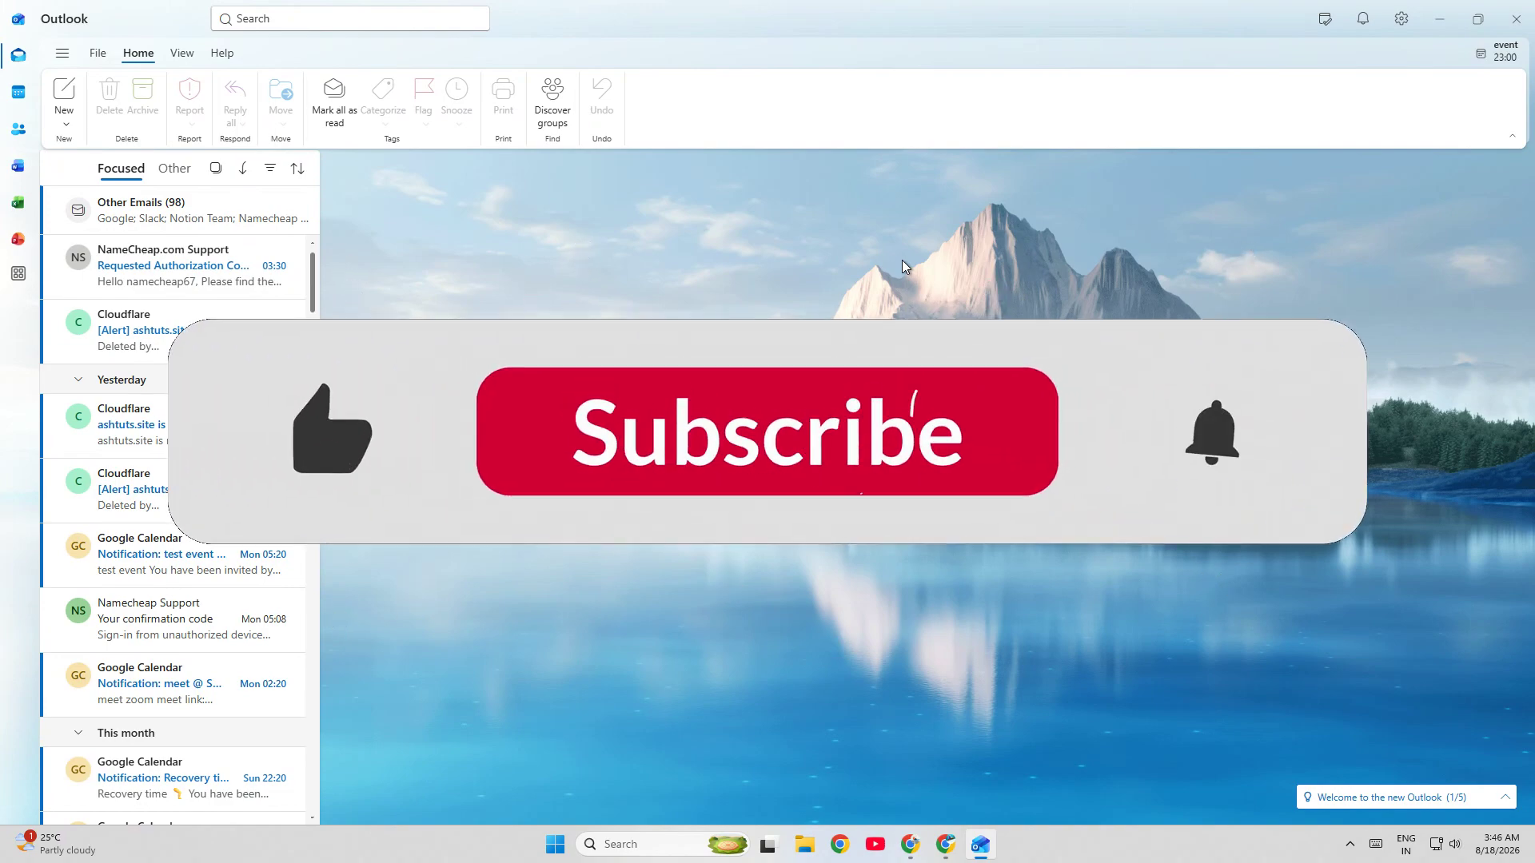
left_click(977, 841)
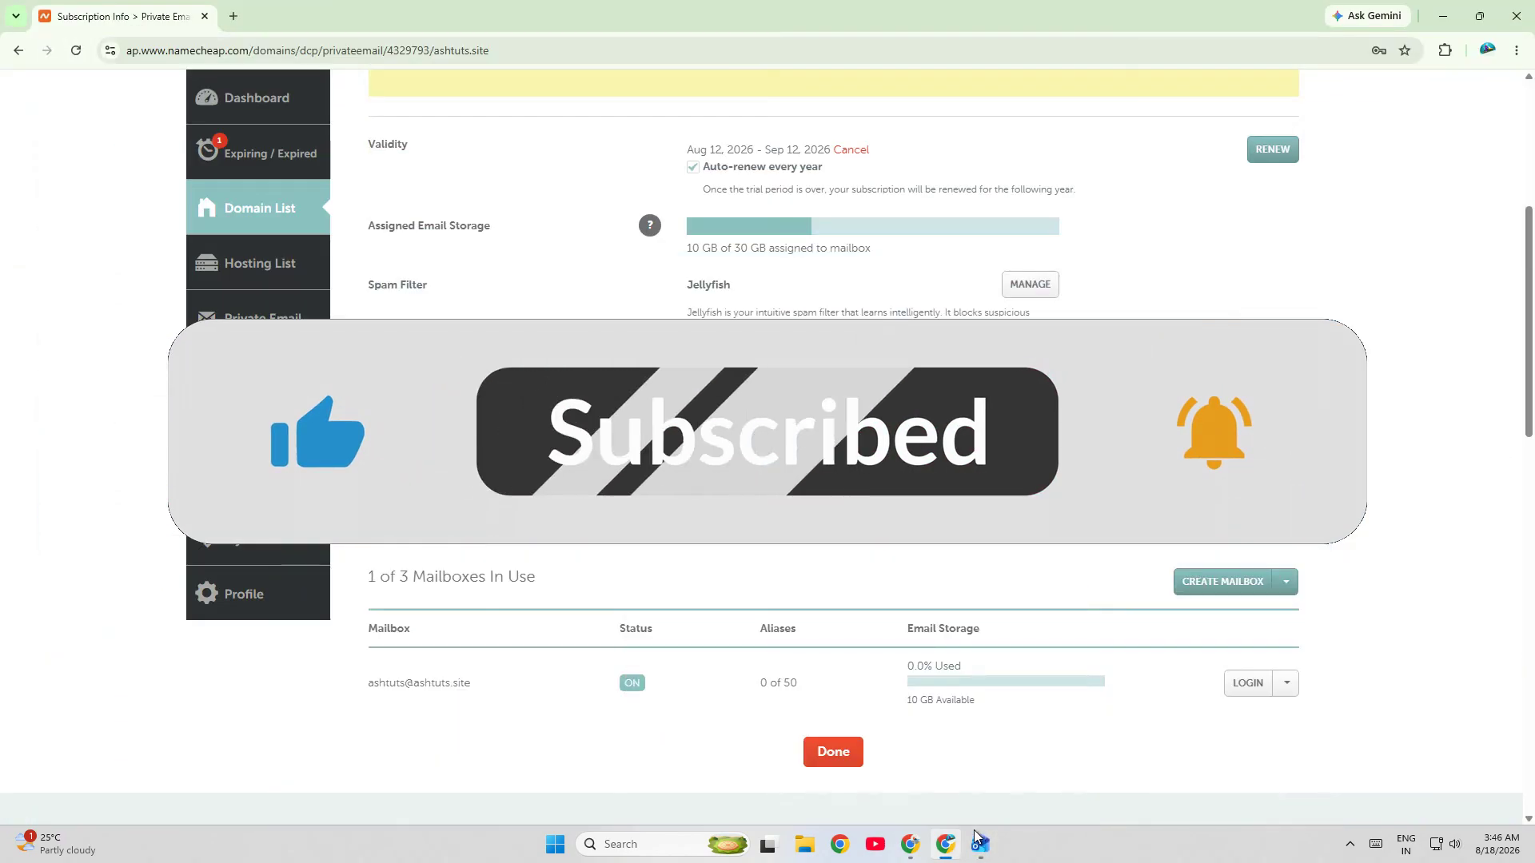